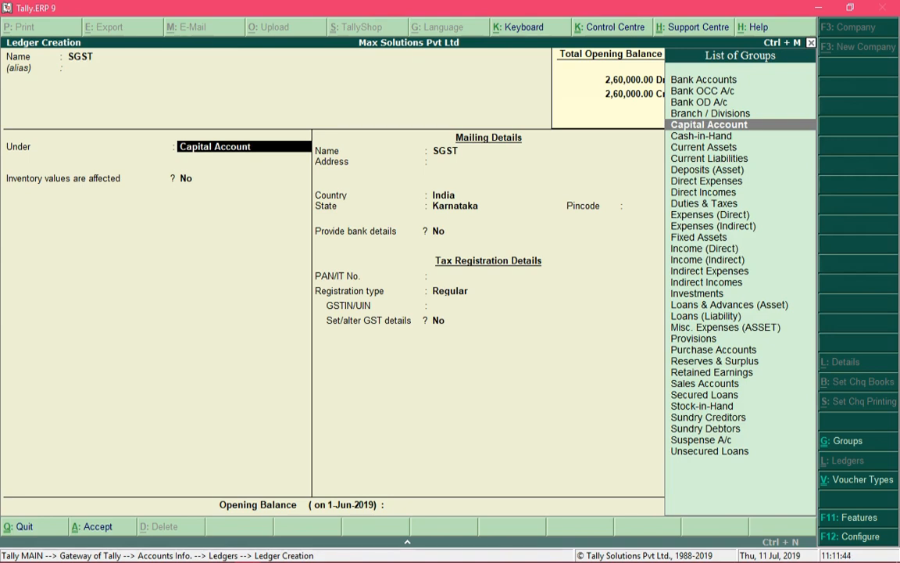
Step: Type 'Du' in the Under field to filter the groups toward Duties & Taxes for SGST
type("Du")
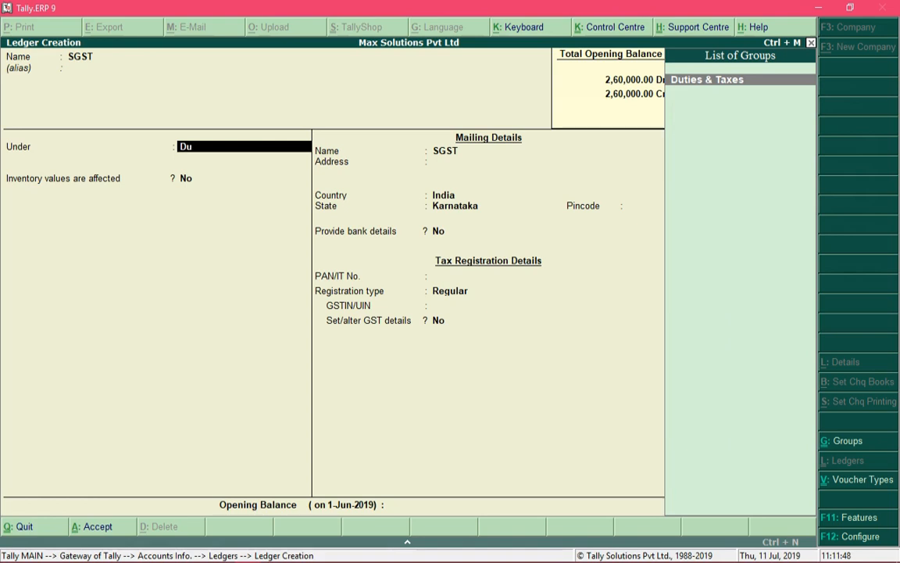
Step: Put SGST under Duties & Taxes with GST as the duty type and State Tax as the tax type
key("Return")
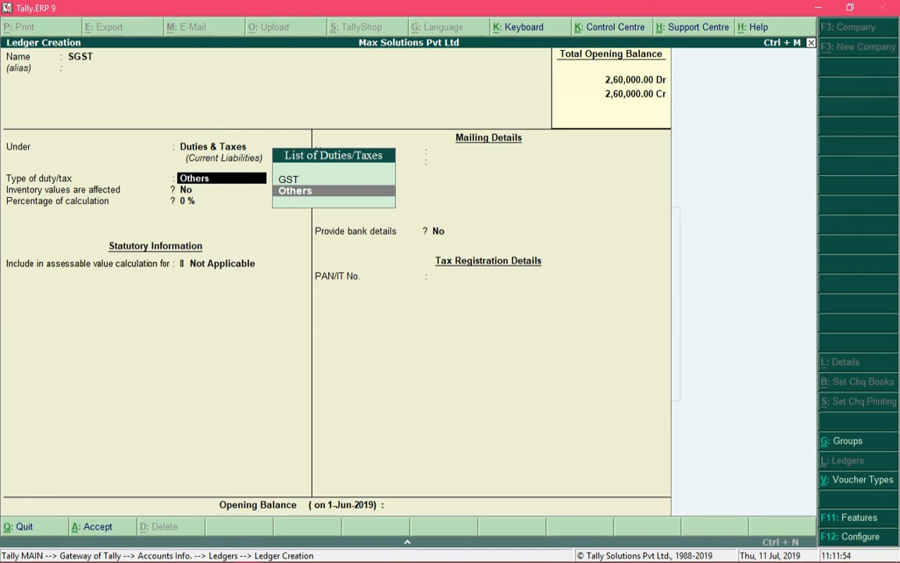
key("Up")
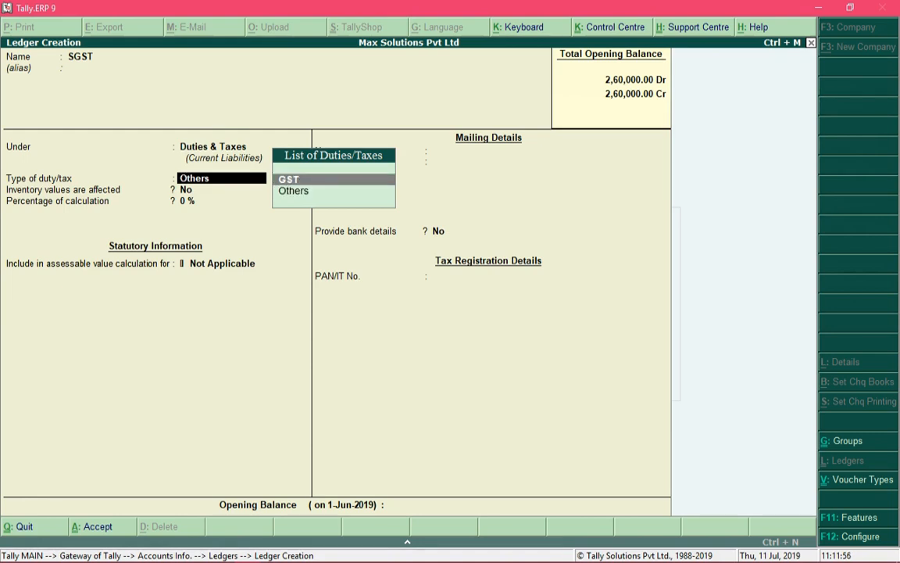
key("Return")
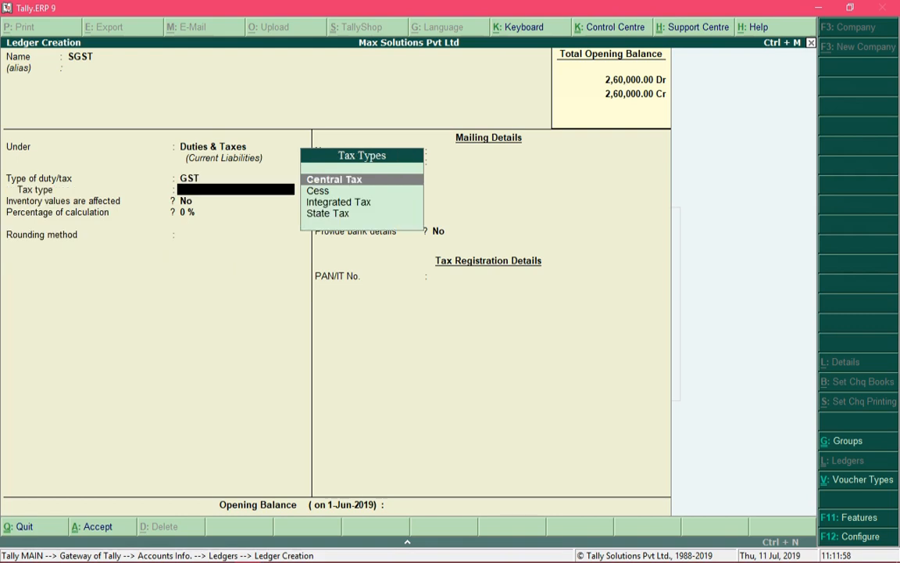
key("Down")
key("Down")
key("Down")
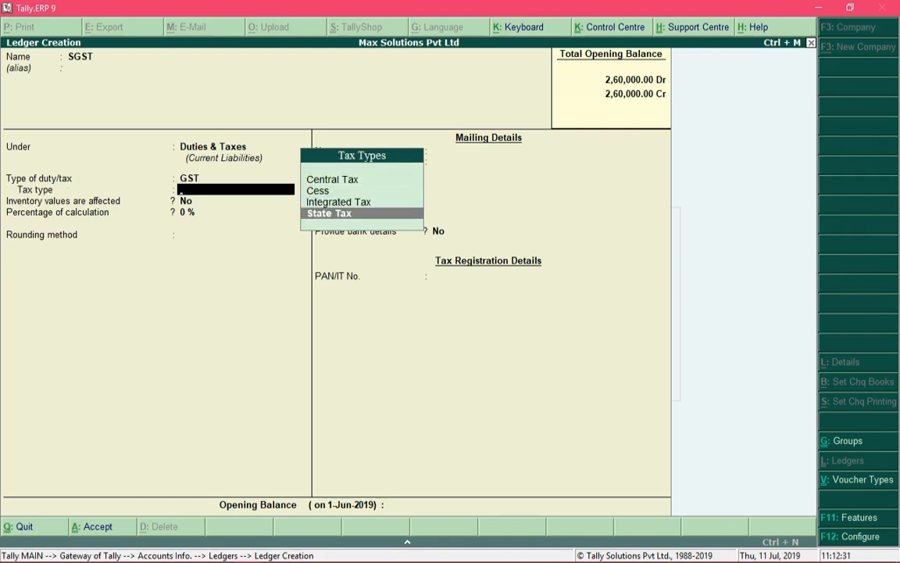
key("Return")
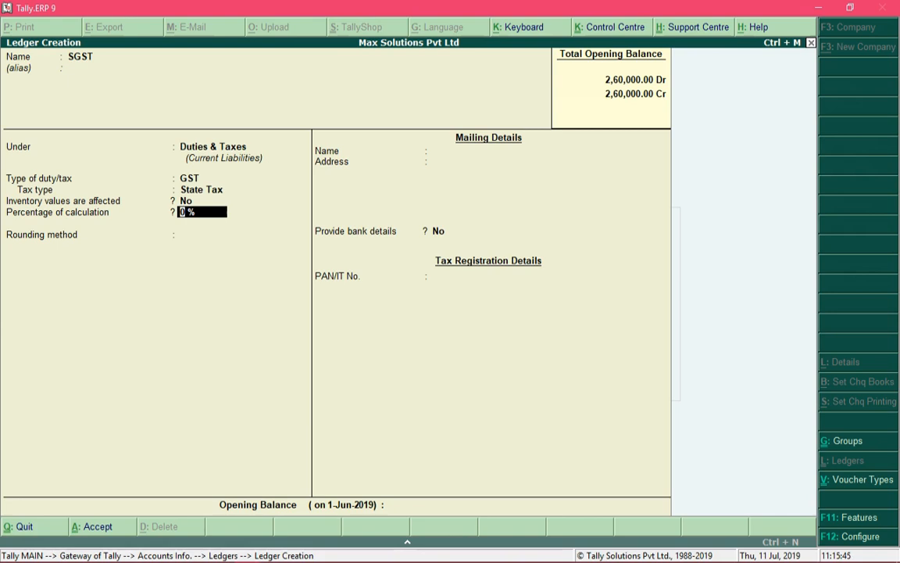
type(".25")
key("BackSpace")
key("BackSpace")
key("BackSpace")
type("2.5%")
key("BackSpace")
key("BackSpace")
key("BackSpace")
type("0%")
Step: Accept 0 % calculation for SGST and review the Downward, Upward and Normal rounding methods
key("Return")
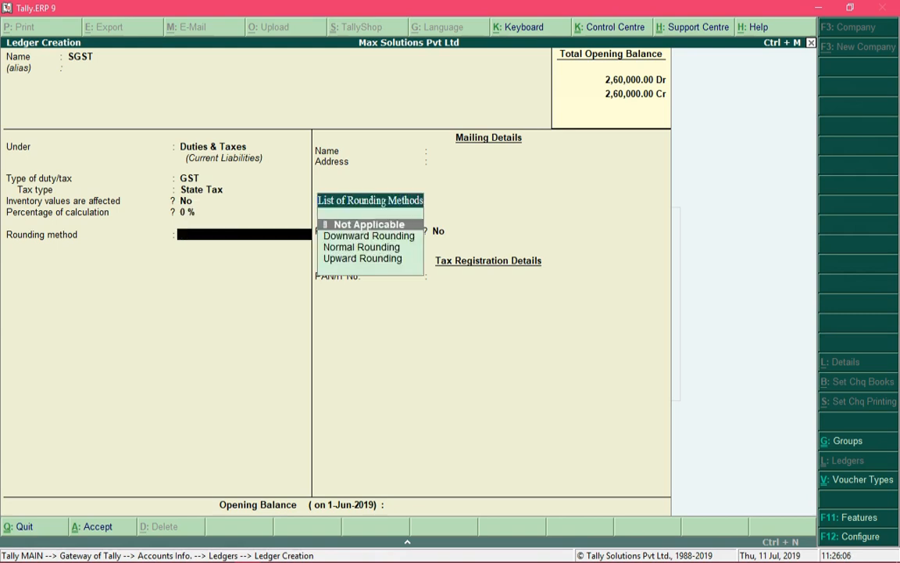
key("Down")
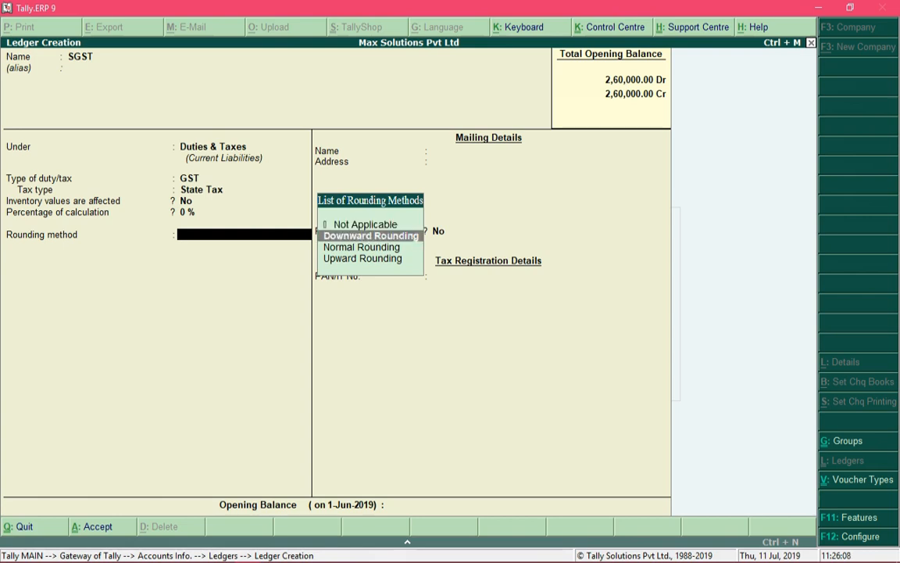
key("Down")
key("Down")
key("Up")
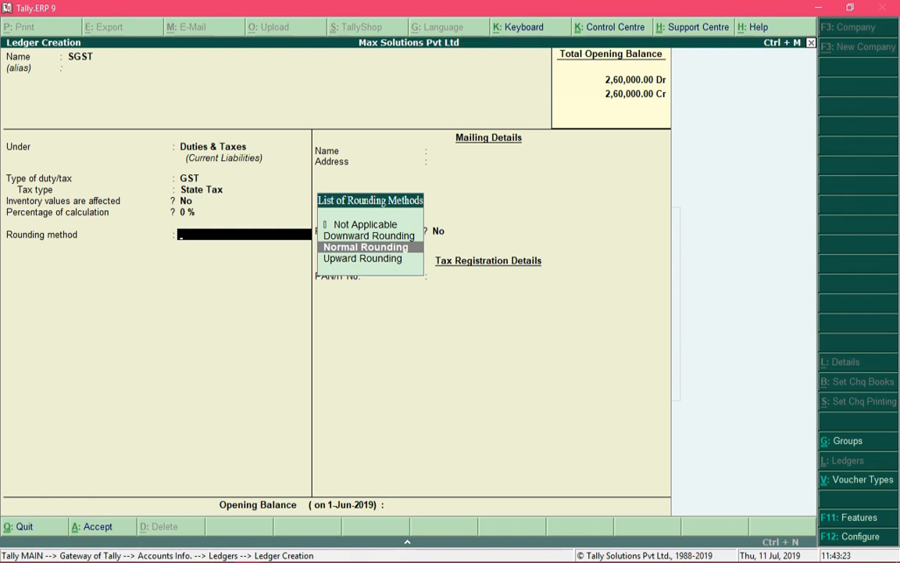
key("Up")
key("Down")
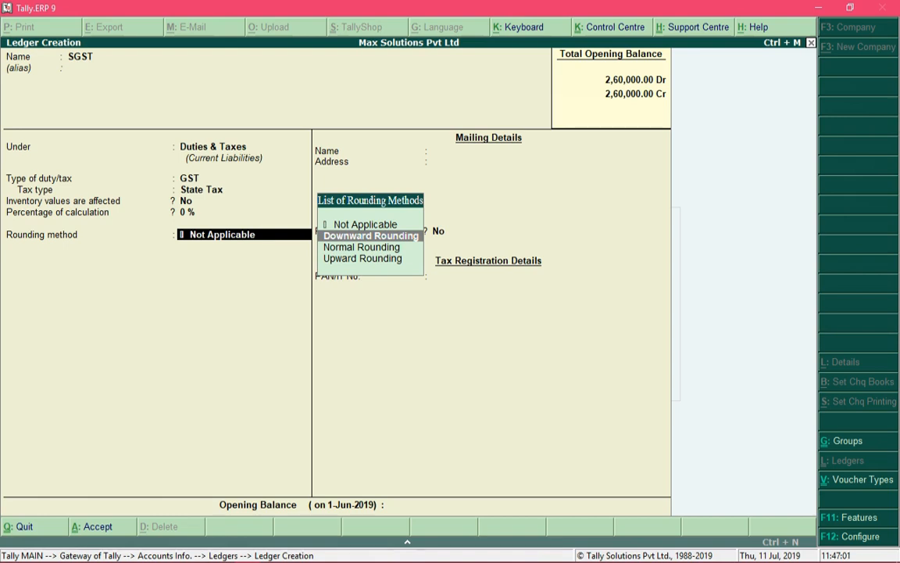
Step: Choose Not Applicable from the List of Rounding Methods for SGST
key("Down")
key("Down")
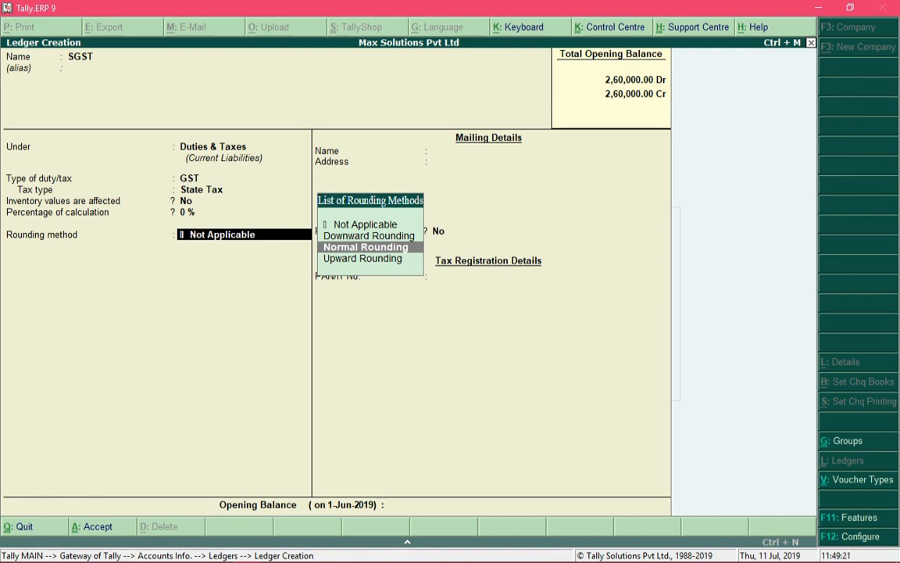
key("Up")
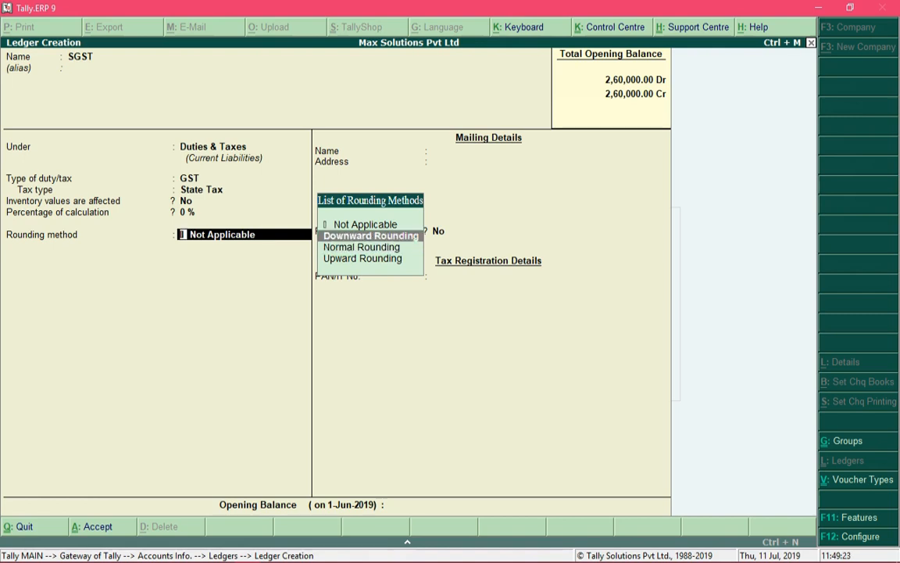
key("Down")
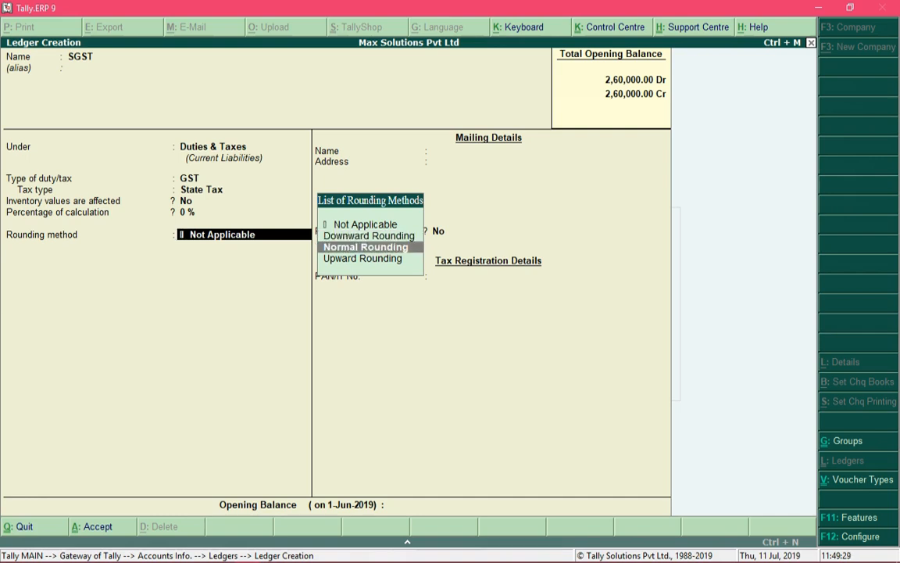
key("Up")
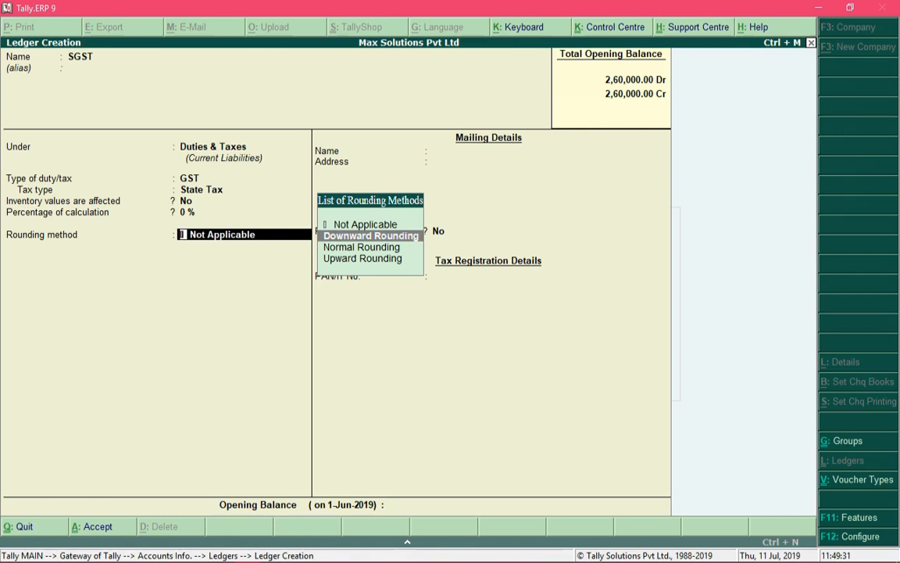
key("Up")
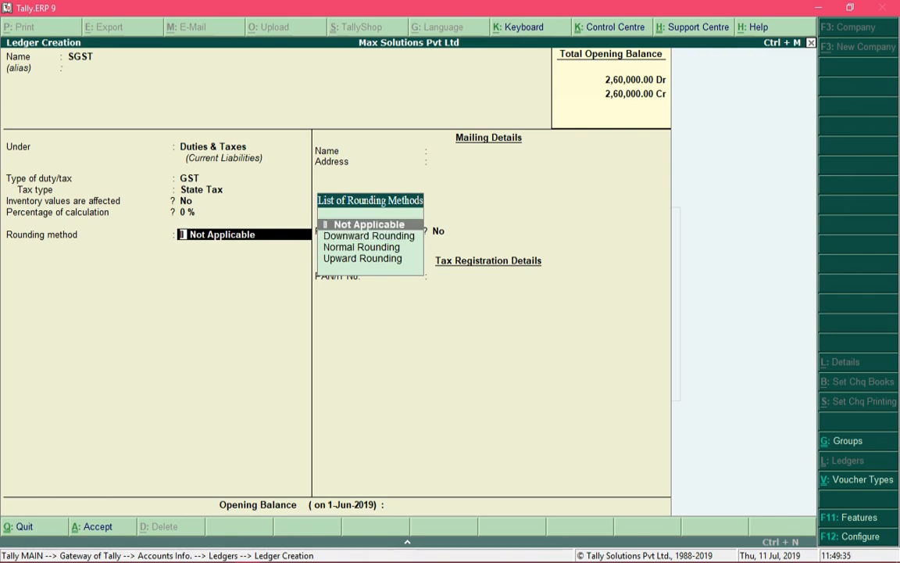
key("Return")
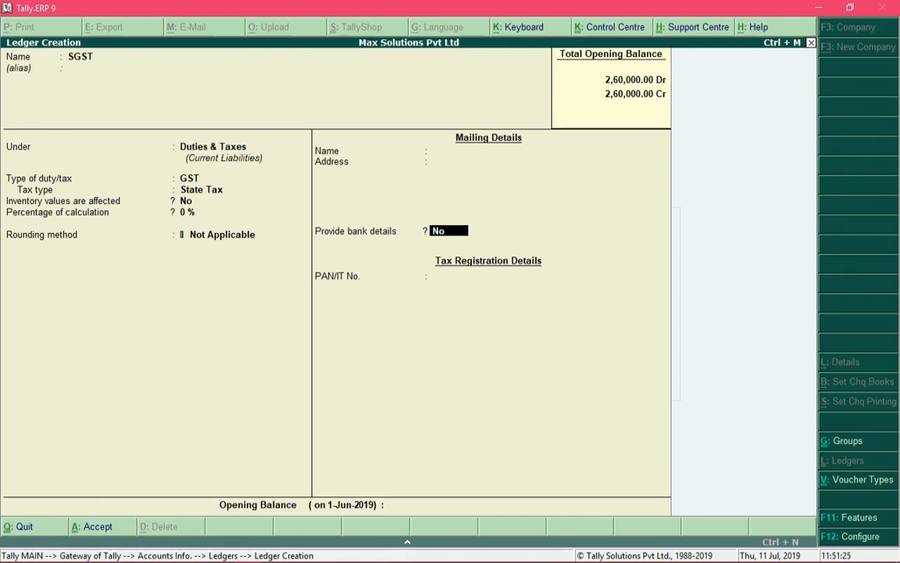
Step: Move on from the rounding method to the SGST opening balance field
key("Return")
key("Return")
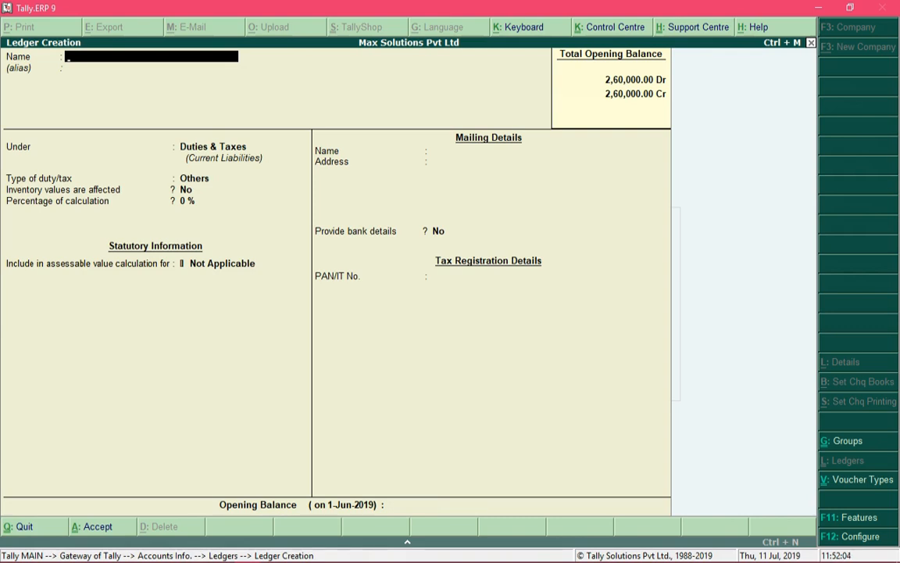
Step: Create a ledger named CGST under Duties & Taxes with GST as the duty type
type("CGST")
key("Return")
key("Return")
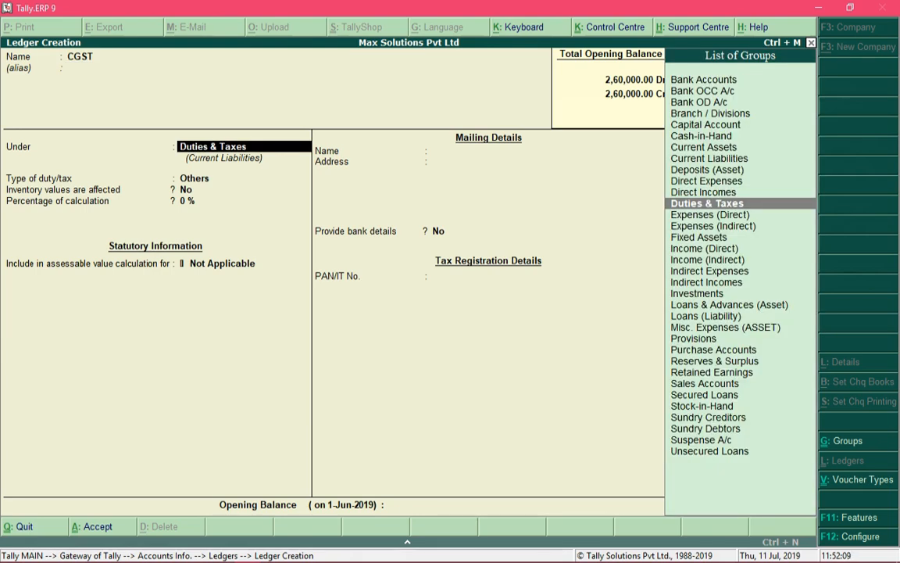
key("Return")
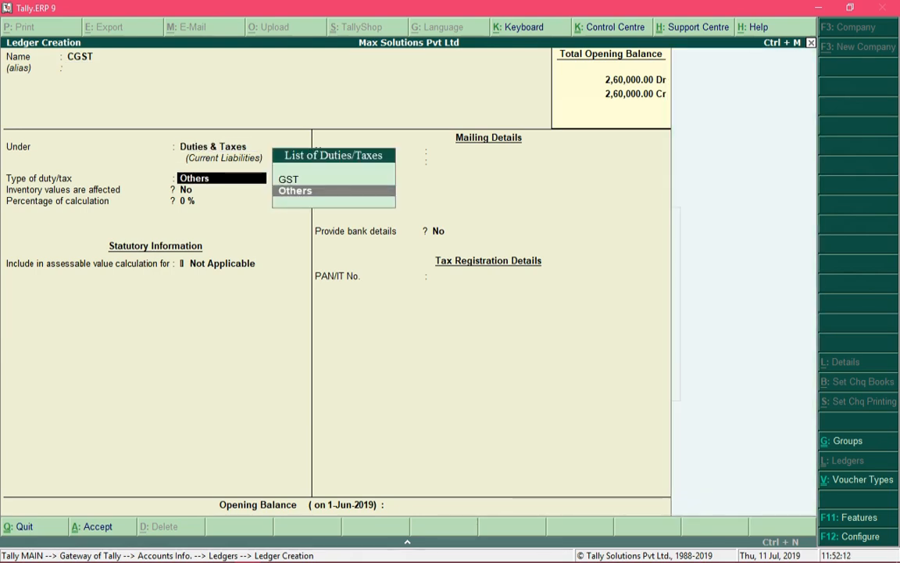
key("Up")
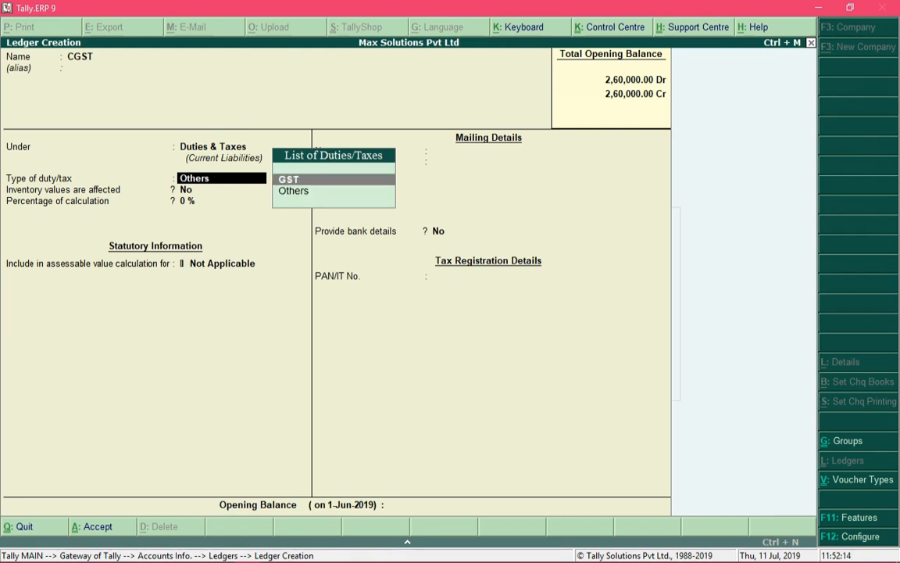
key("Return")
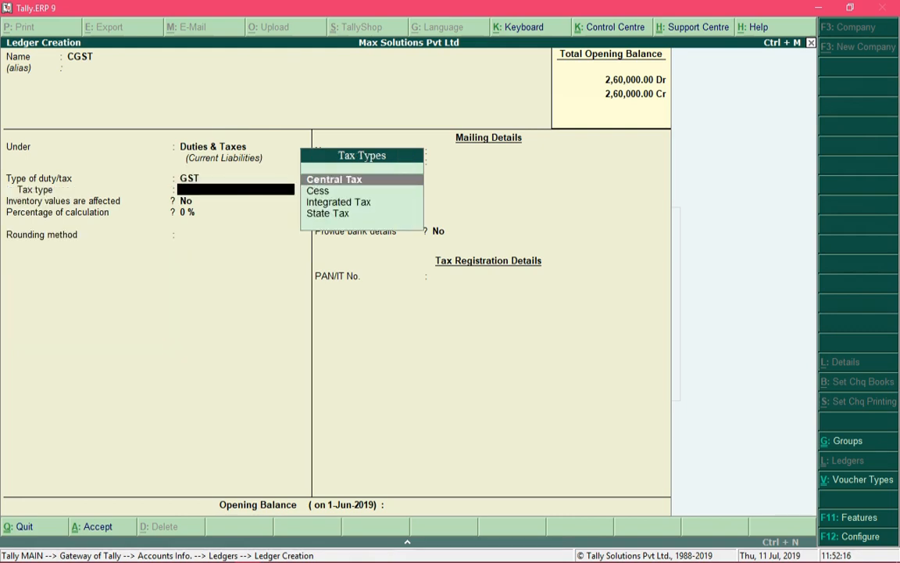
Step: Give CGST tax type Central Tax, 0 %, Not Applicable rounding, and save it
key("Return")
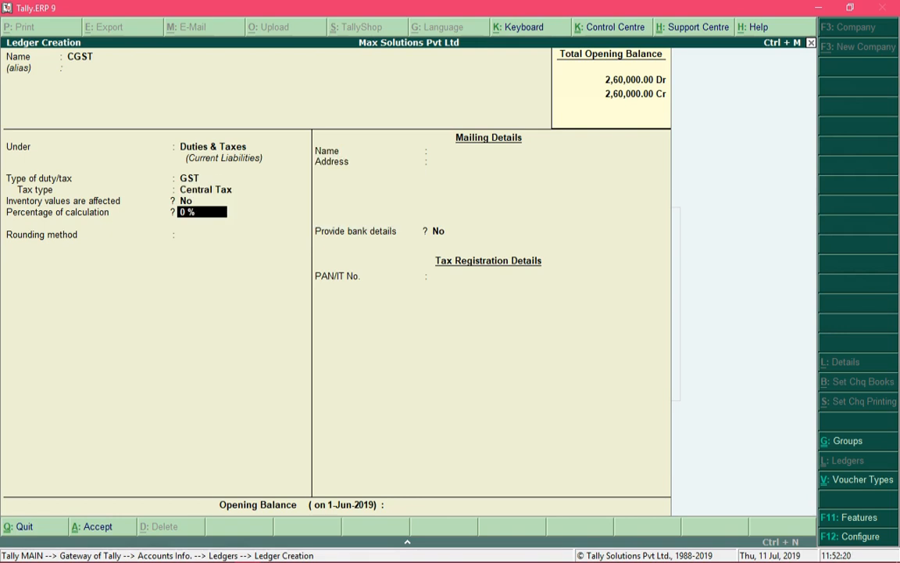
key("Return")
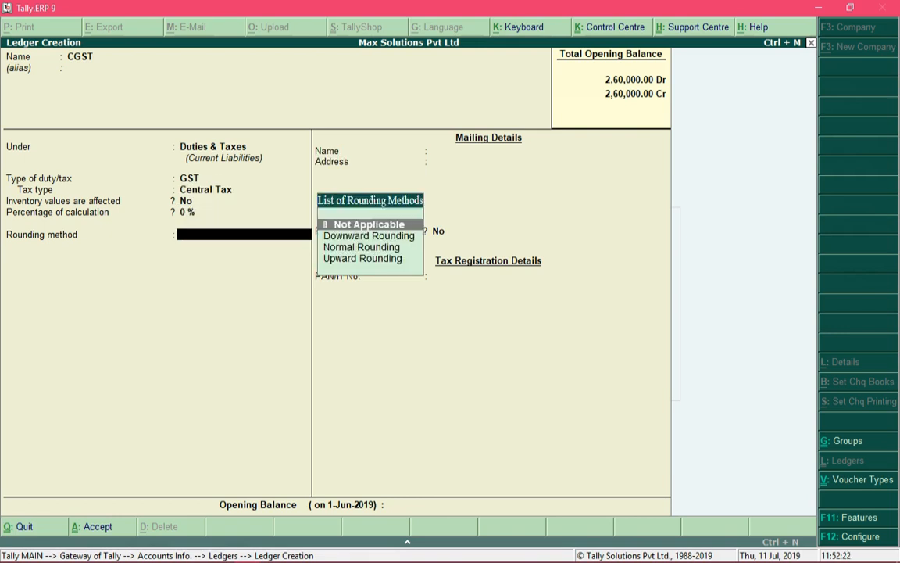
key("Return")
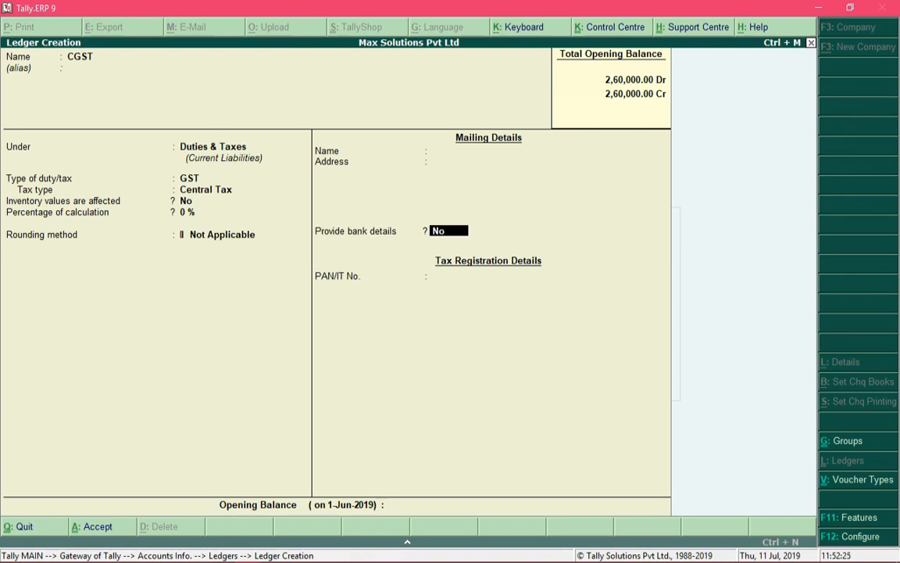
key("ctrl+a")
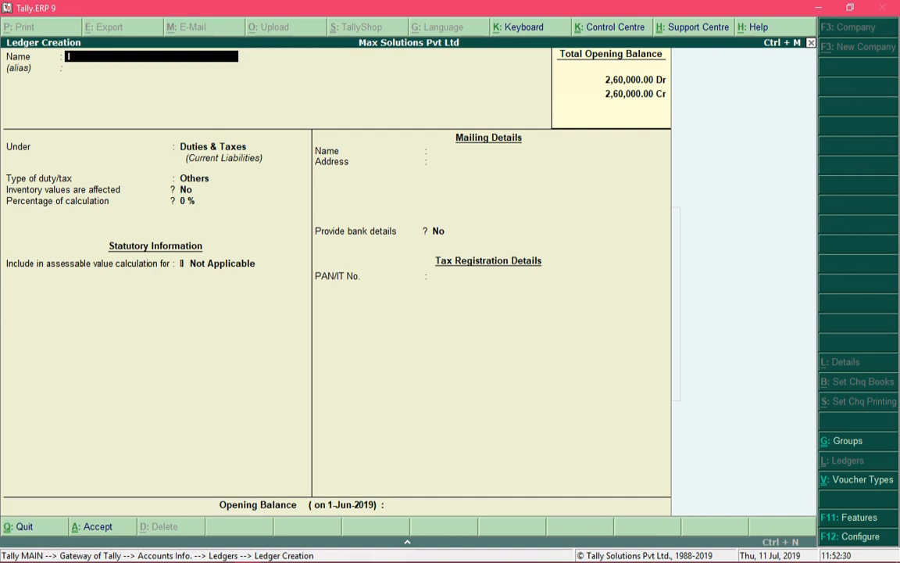
Step: Create a ledger named IGST under Duties & Taxes with GST as the duty type
type("IGST")
key("Return")
key("Return")
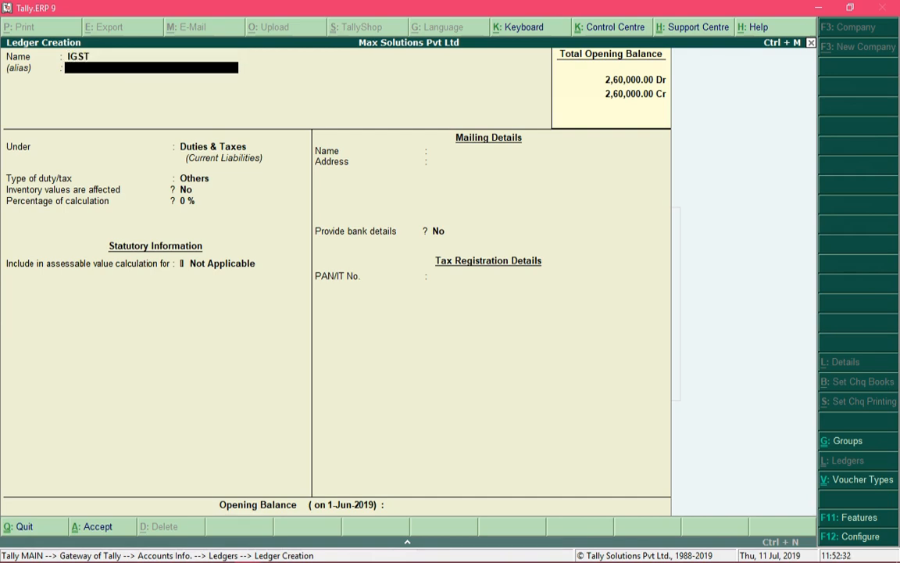
key("Return")
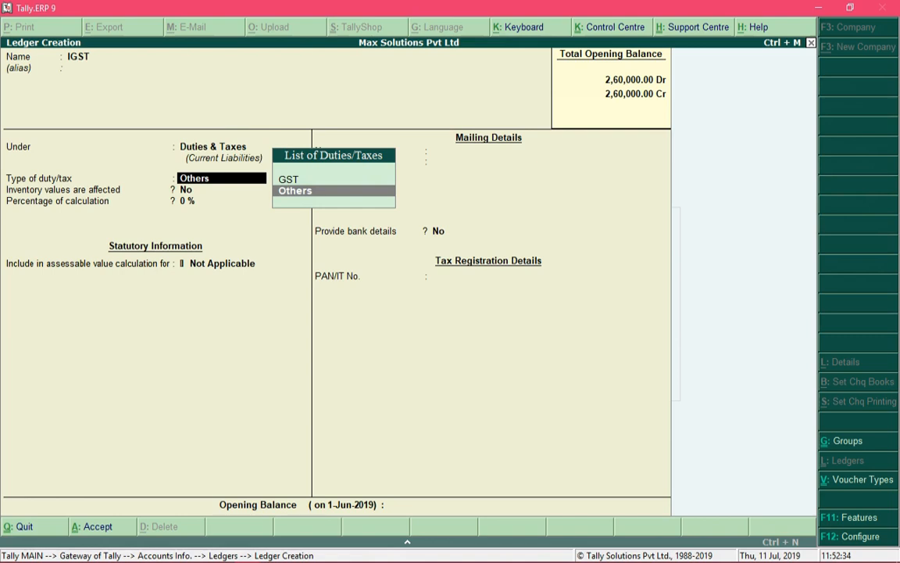
key("Up")
key("Return")
Step: Give IGST tax type Integrated Tax, 0 %, Not Applicable rounding, and save it
key("Down")
key("Down")
key("Return")
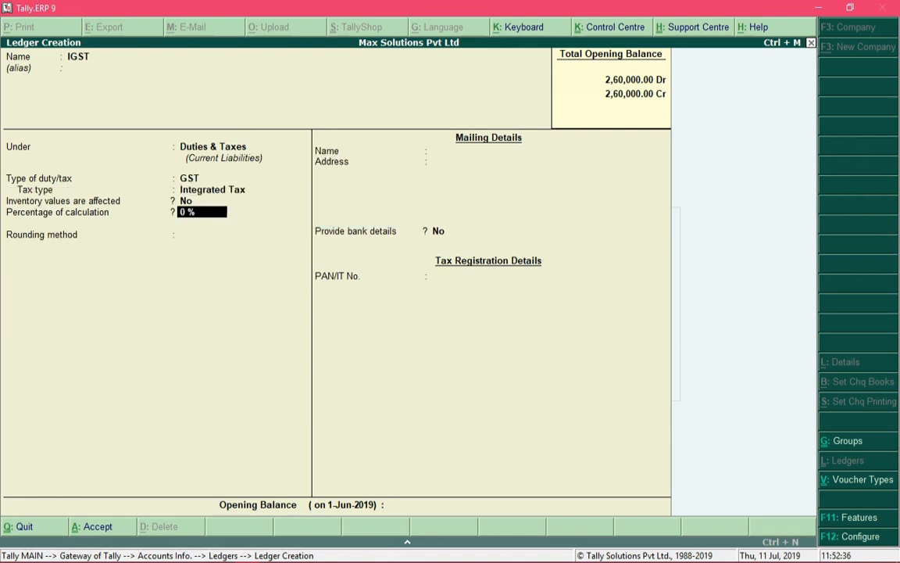
key("Return")
key("Return")
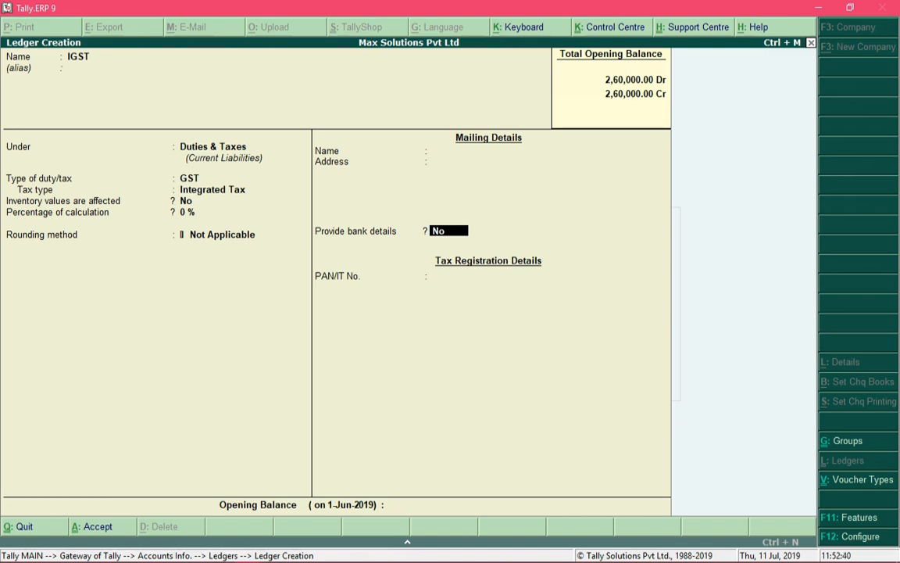
key("ctrl+a")
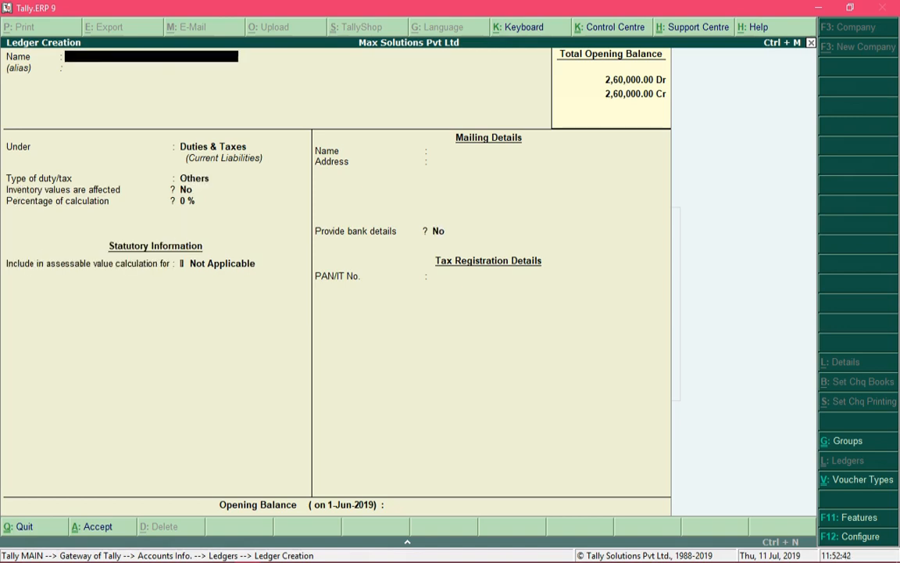
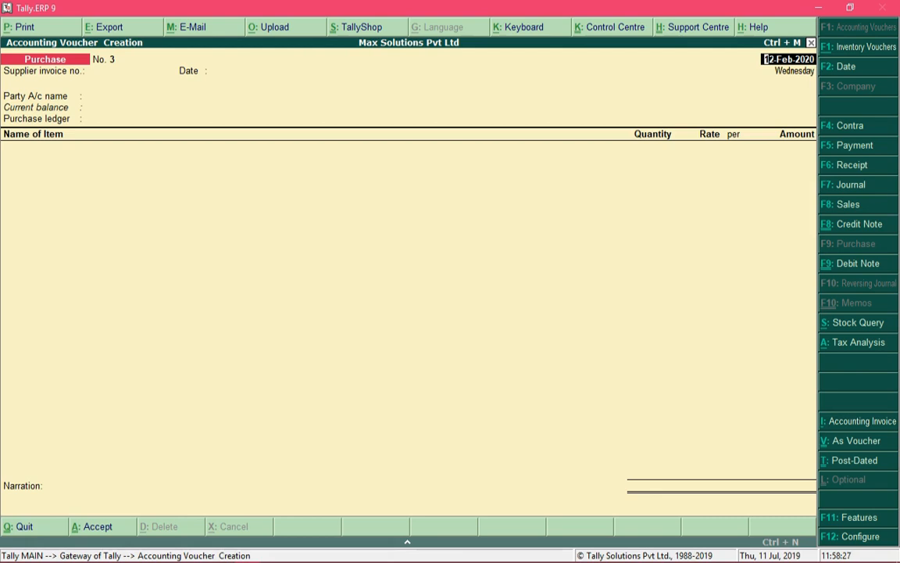
Step: Keep the item-invoice purchase form and date the voucher 5-Aug-2019
key("ctrl+v")
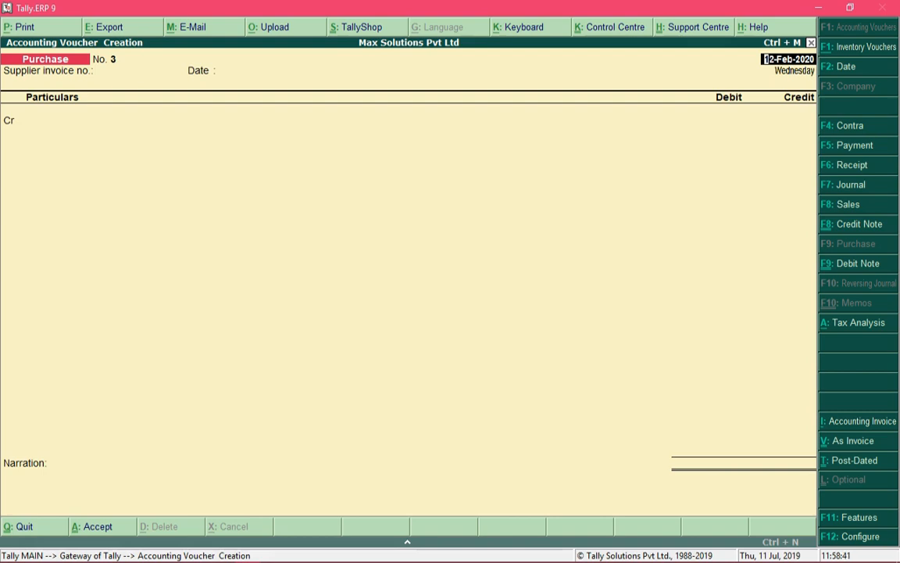
key("ctrl+v")
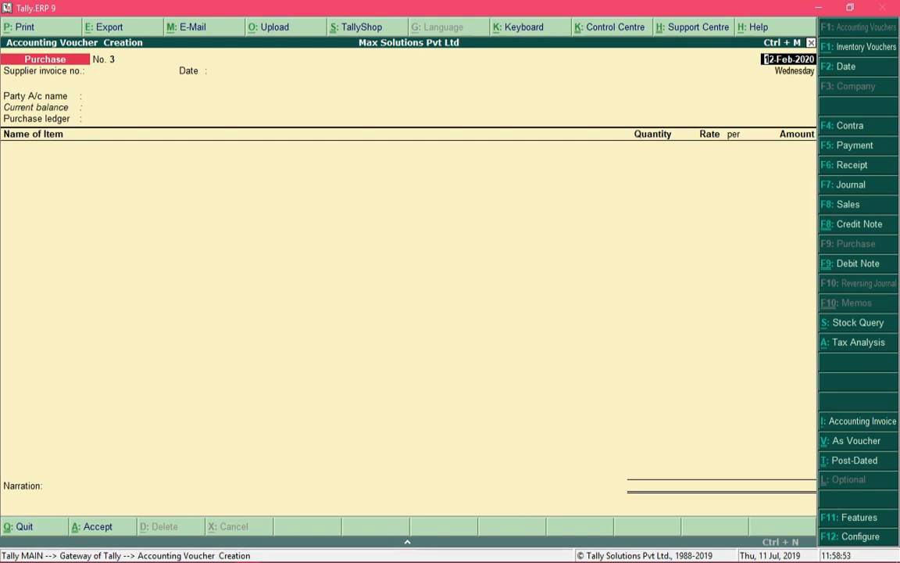
type("5-8")
key("Return")
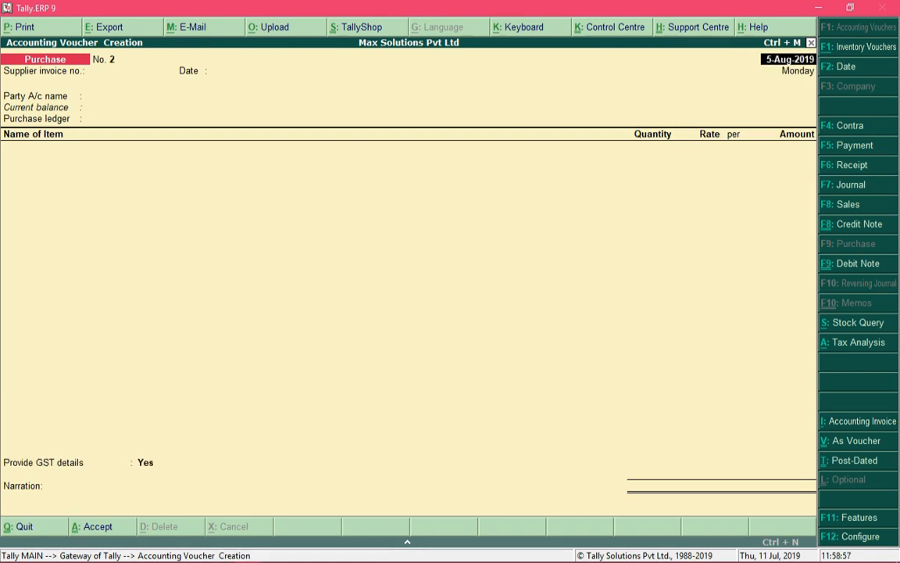
Step: Enter supplier invoice number 101 dated 2-Aug-2019 and bring up the party ledger list
key("Return")
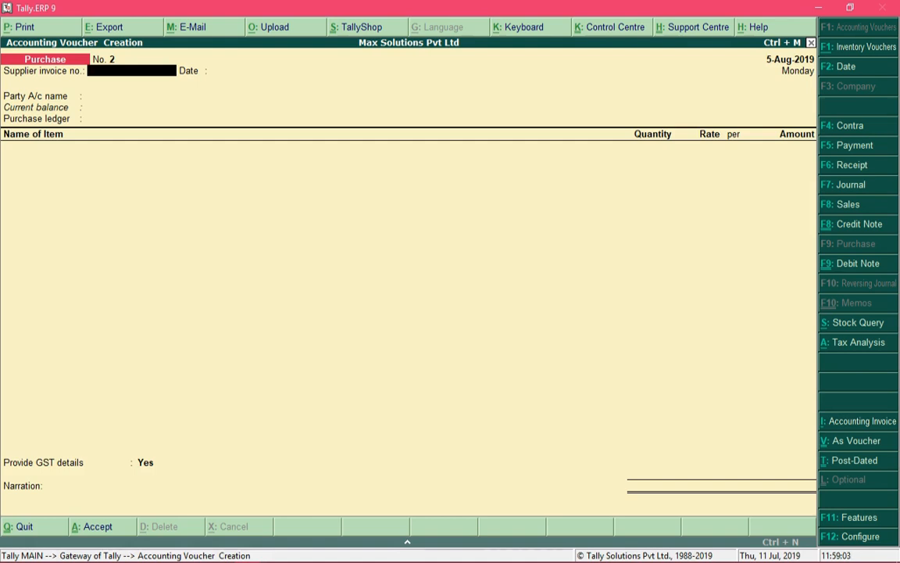
type("101")
key("Return")
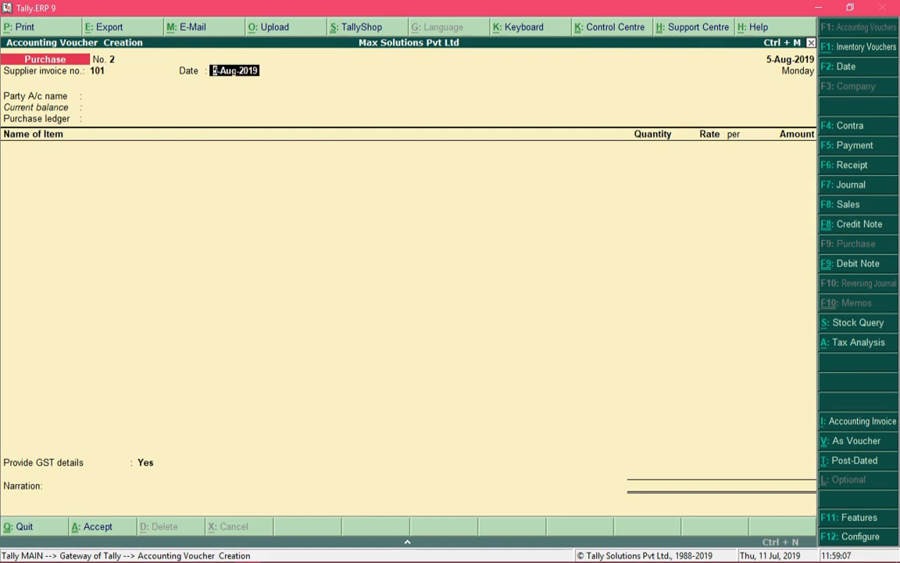
type("2-8")
key("Return")
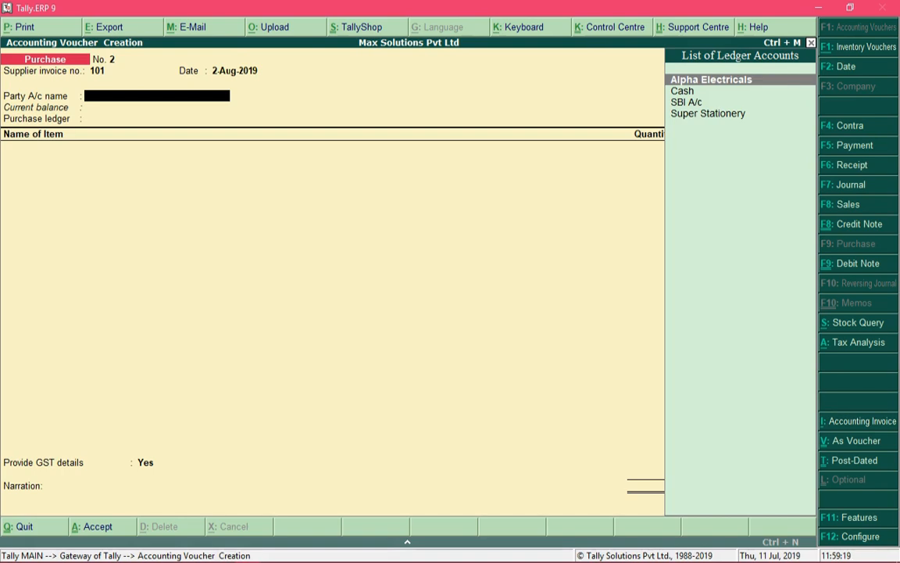
key("Down")
key("Down")
key("Down")
key("Up")
key("Up")
key("Up")
Step: Create a new party ledger 'Super Technologies' grouped under Sundry Creditors
key("alt+c")
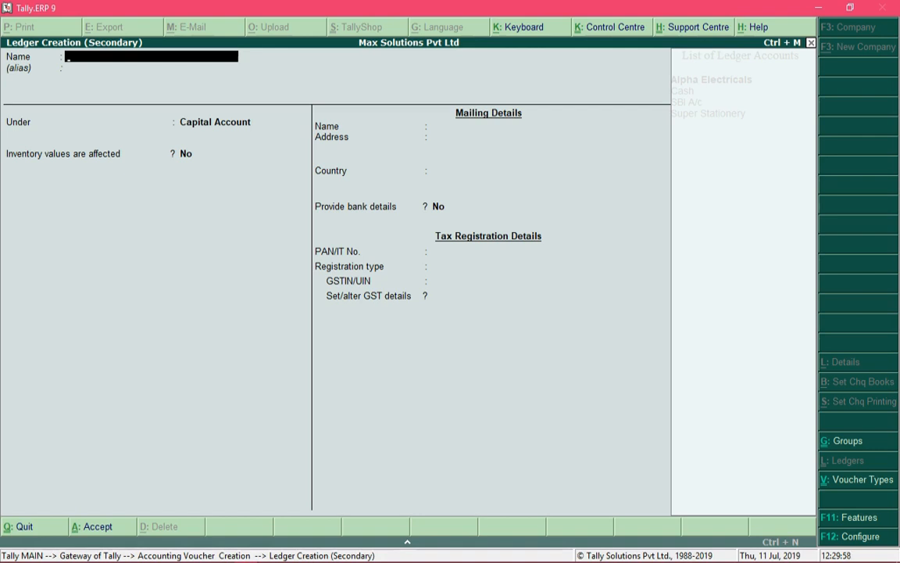
type("Super Technologies")
key("Return")
key("Return")
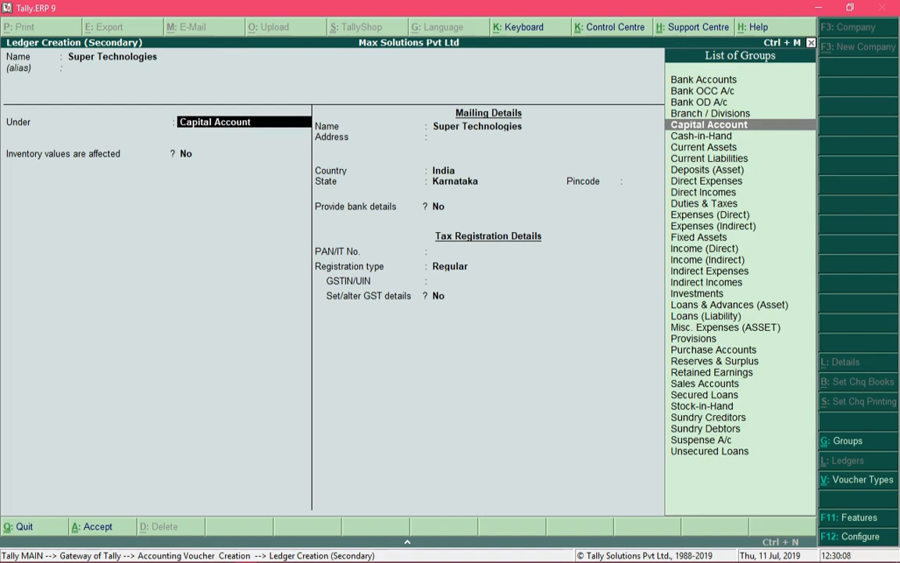
type("Sund")
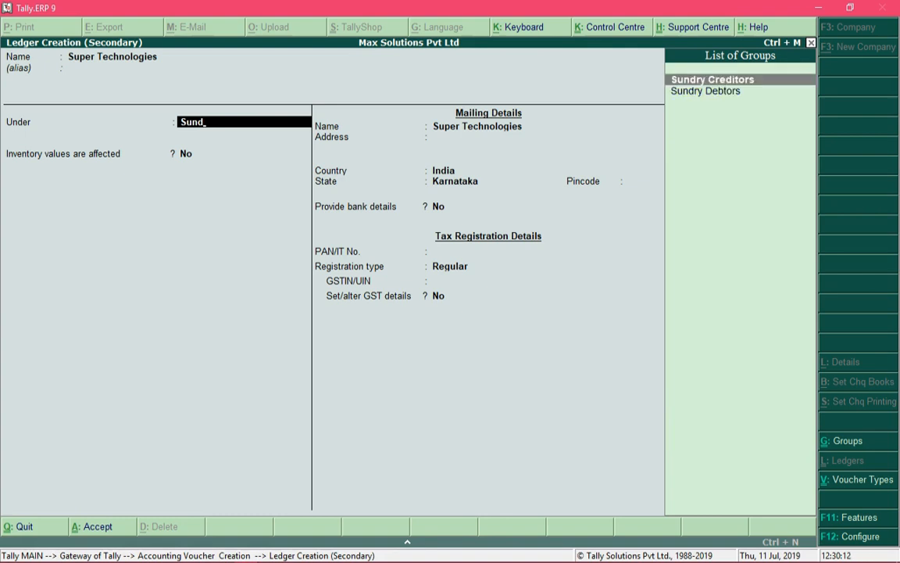
key("Return")
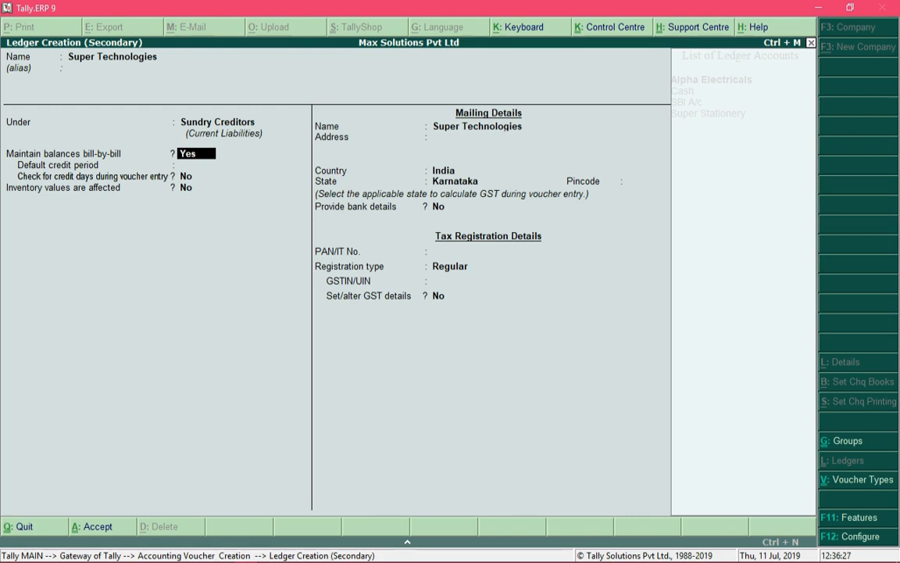
Step: Set the ledger's default credit period to 20 days
key("Return")
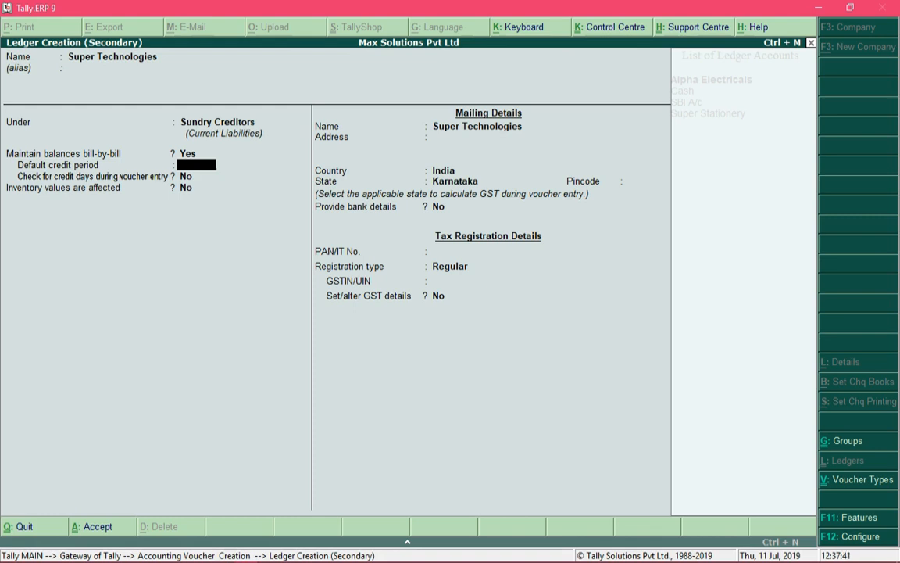
type("20")
key("Return")
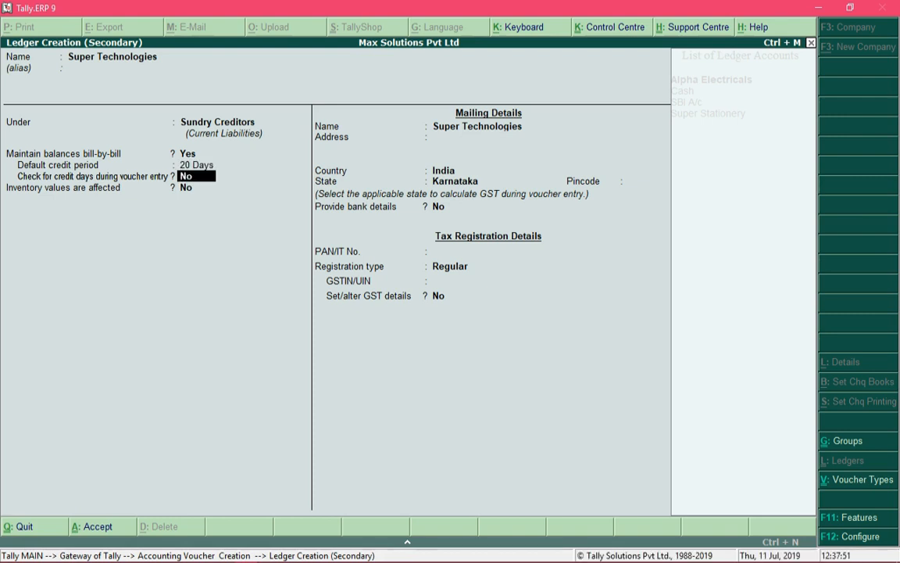
key("Return")
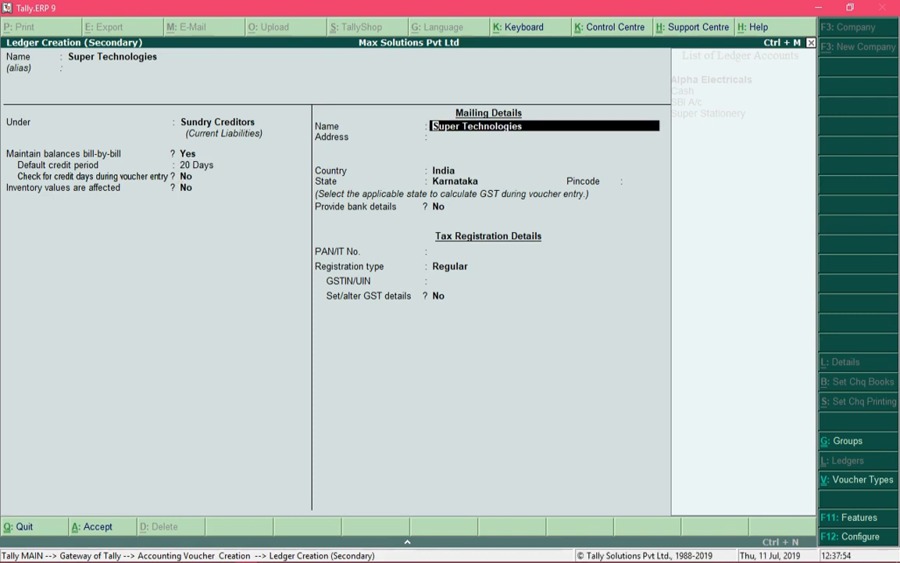
key("Return")
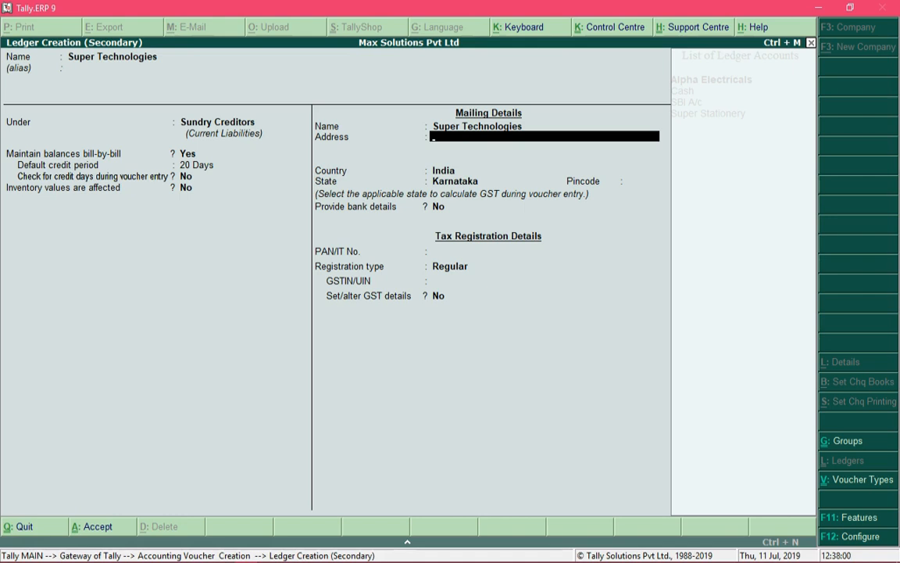
key("Return")
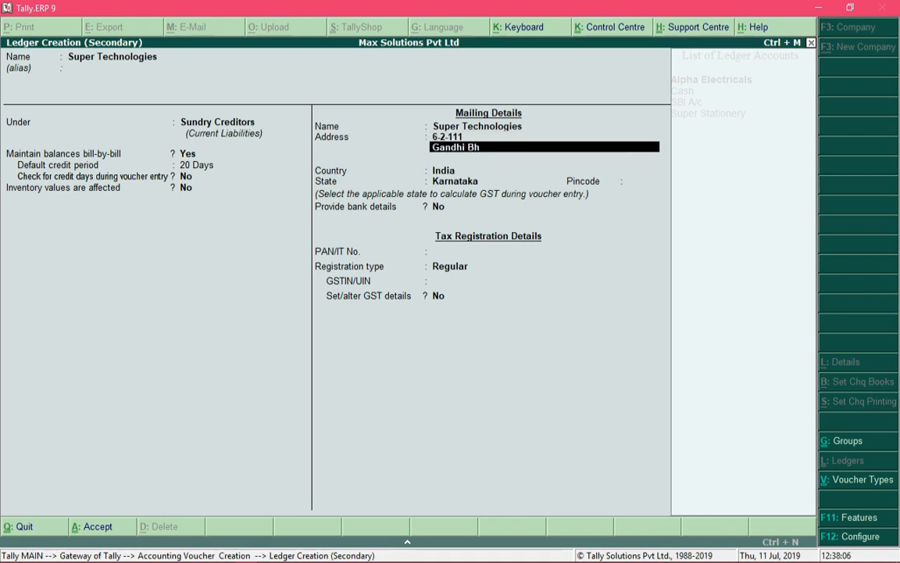
key("Return")
key("Return")
key("Return")
key("Return")
key("Return")
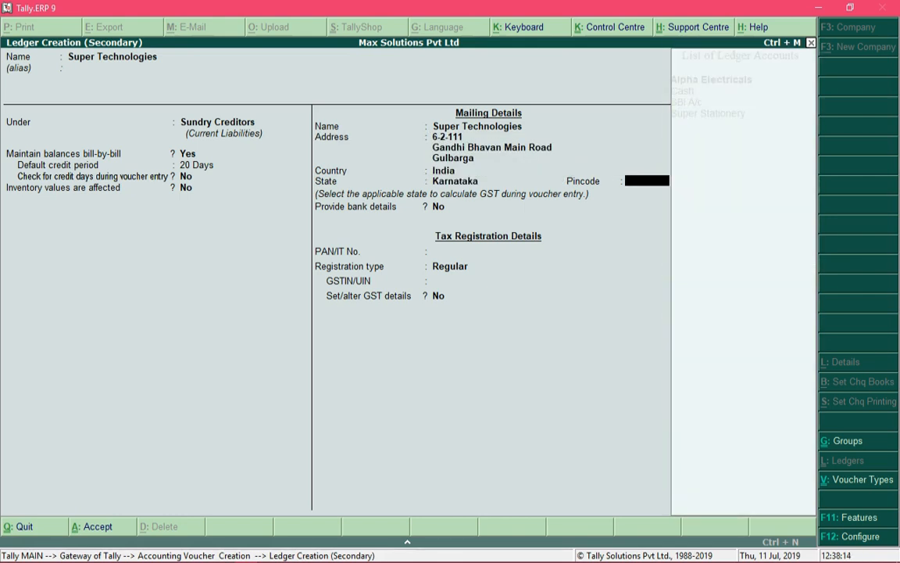
key("Return")
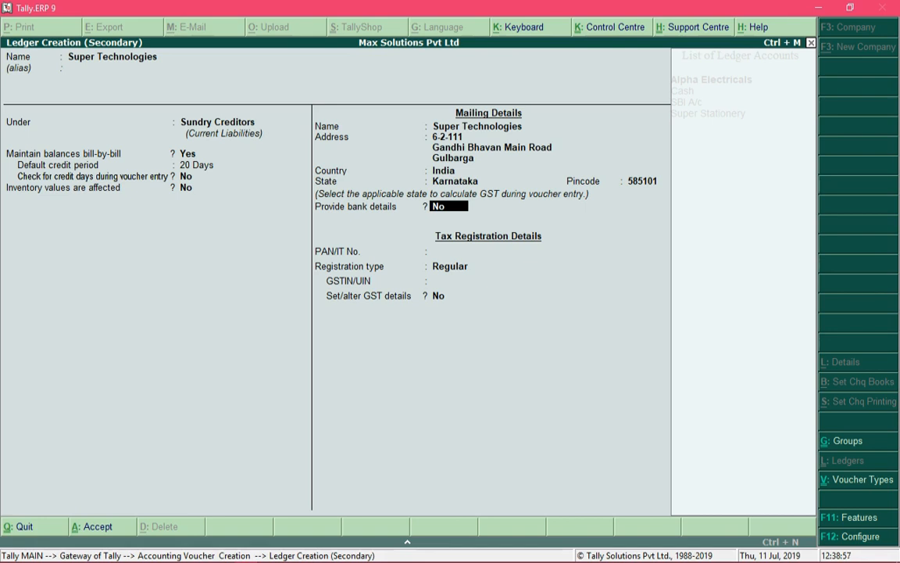
Step: Keep Regular registration, fill in the supplier's GSTIN, and reach the GST details option
key("Return")
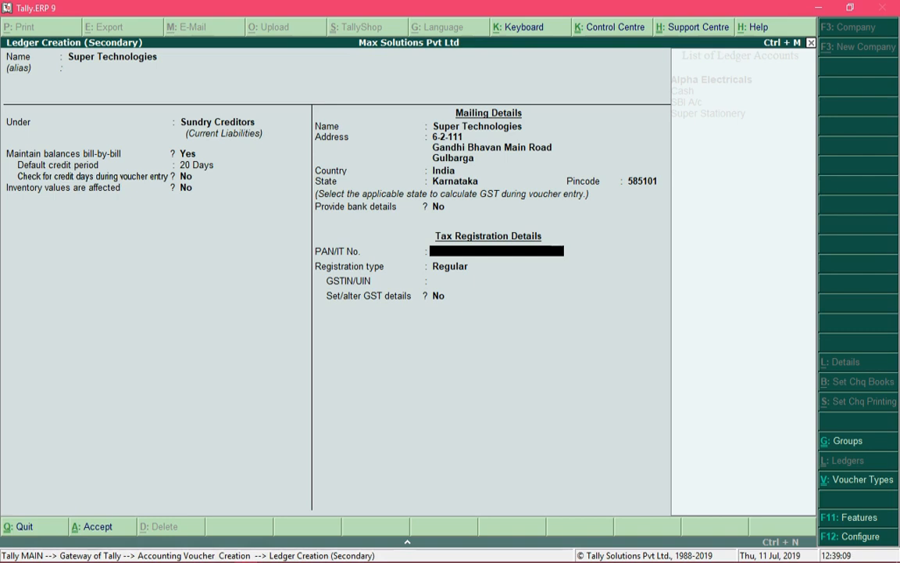
key("Return")
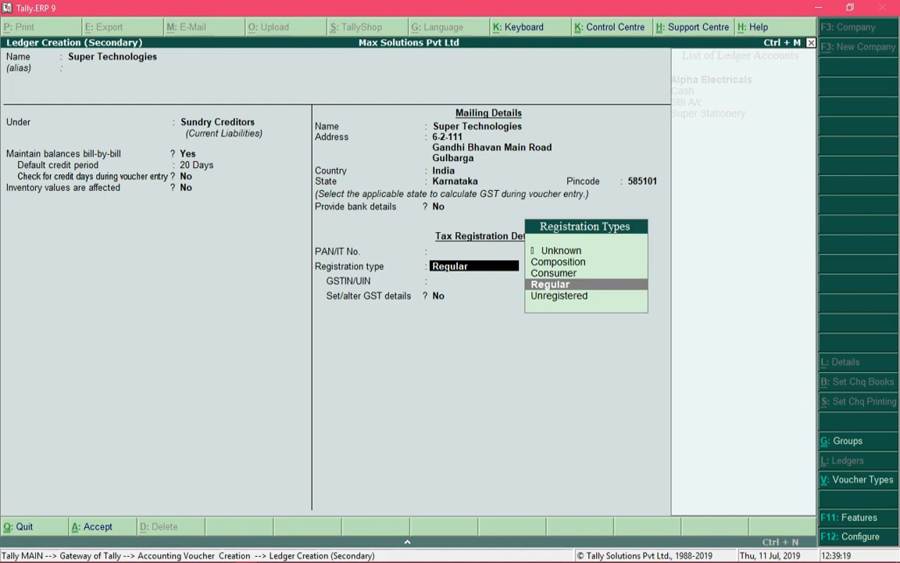
key("Up")
key("Up")
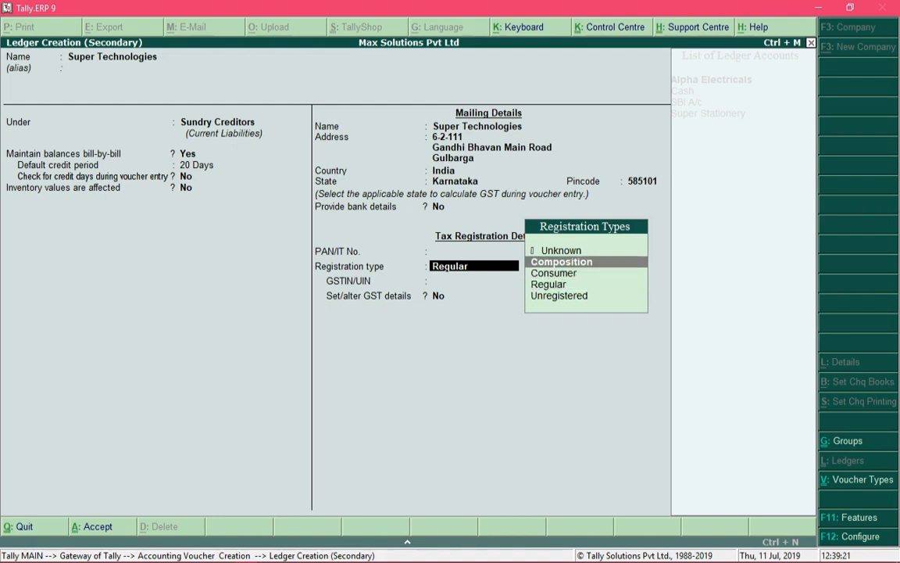
key("Down")
key("Down")
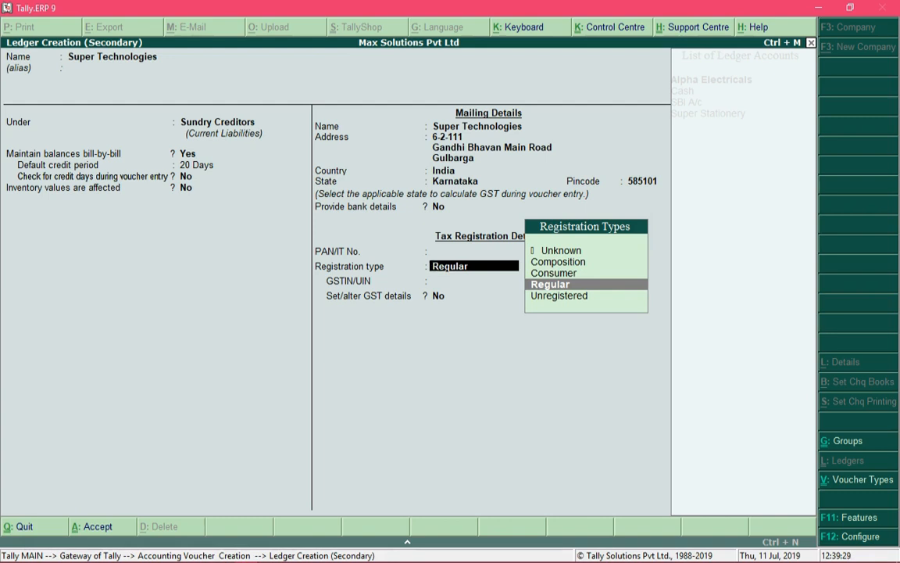
key("Return")
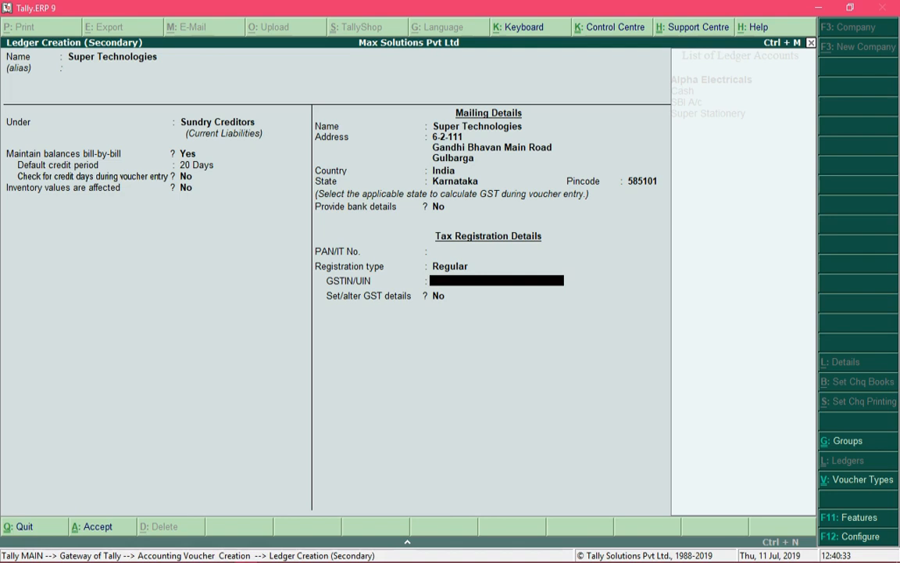
key("ctrl+alt+v")
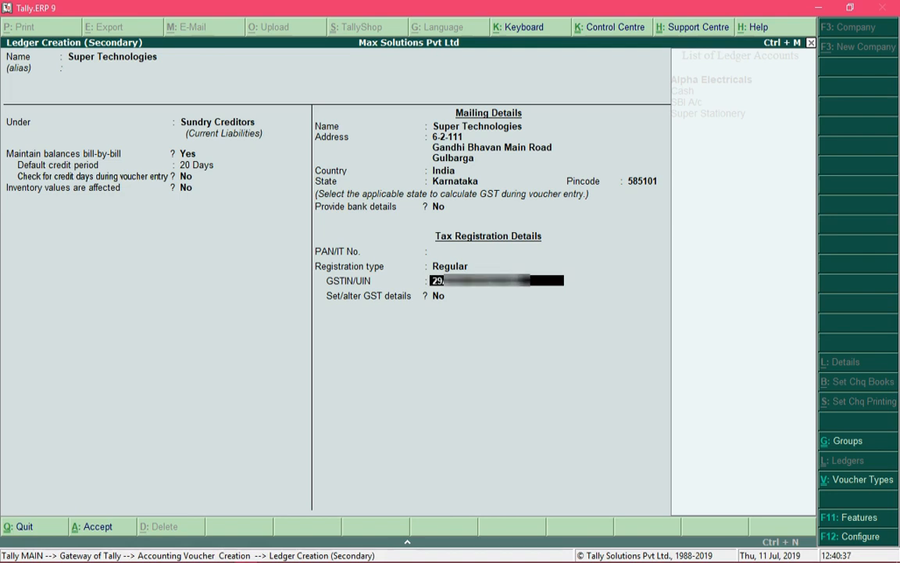
key("Return")
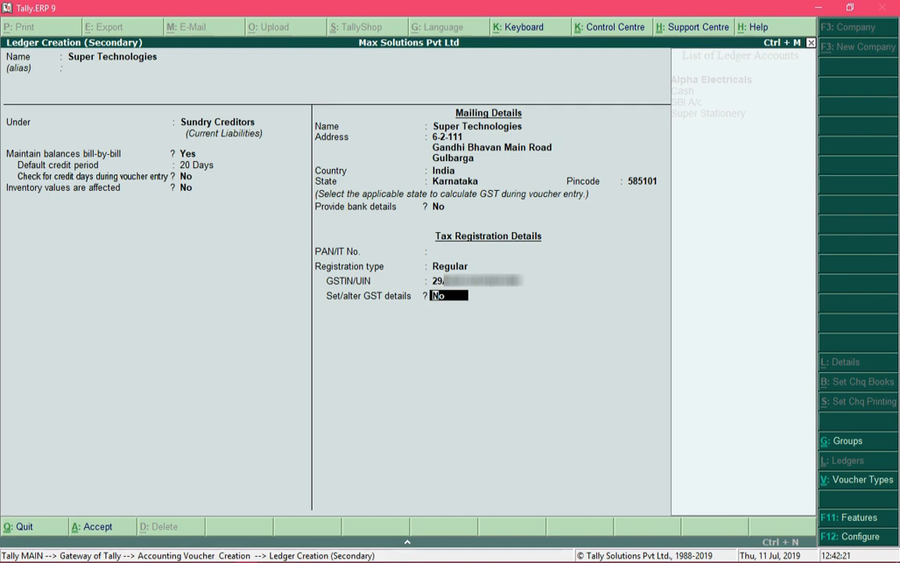
Step: Open GST details, keeping Regular registration and No for other territory, e-commerce and deemed exporter
type("y")
key("Return")
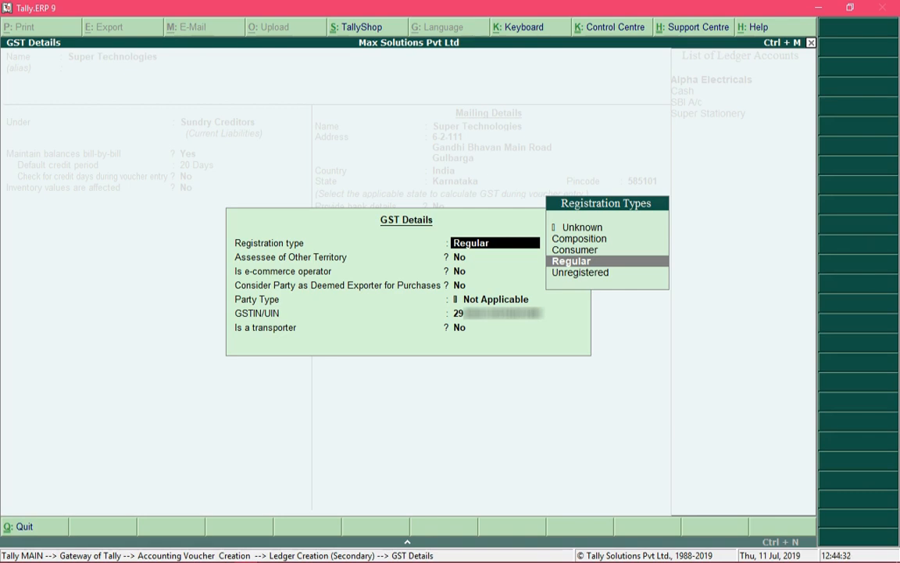
key("Return")
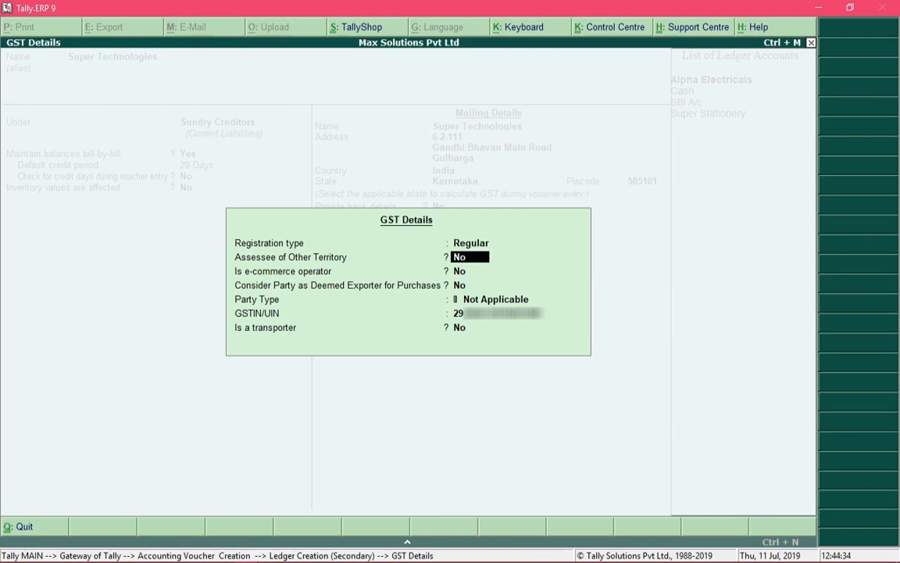
key("Return")
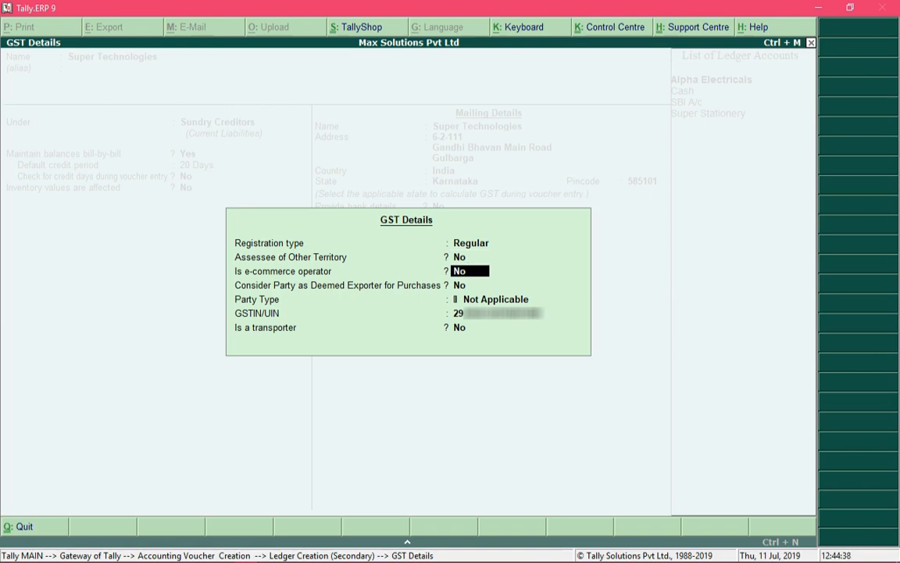
key("Return")
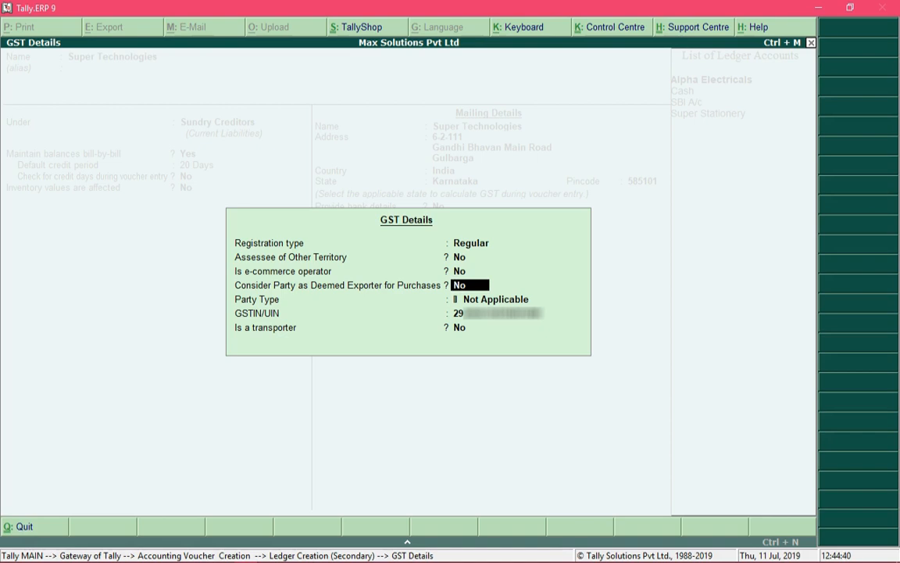
key("Return")
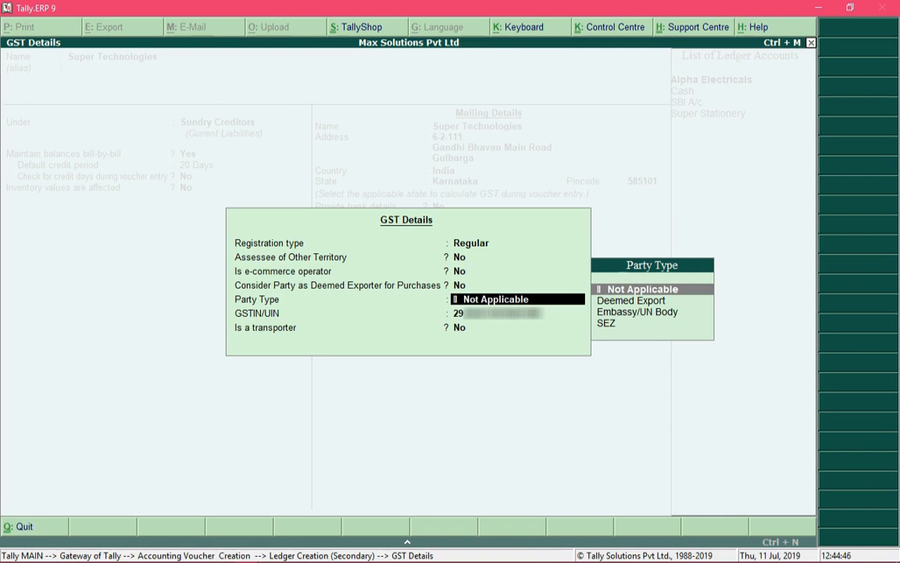
Step: Choose Not Applicable as party type and save the Super Technologies ledger
key("Down")
key("Down")
key("Down")
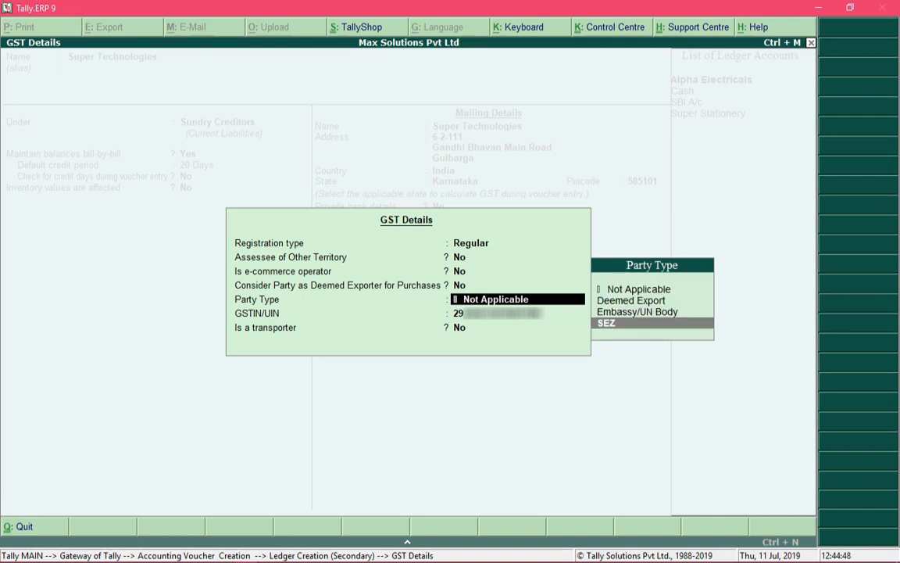
key("Up")
key("Up")
key("Up")
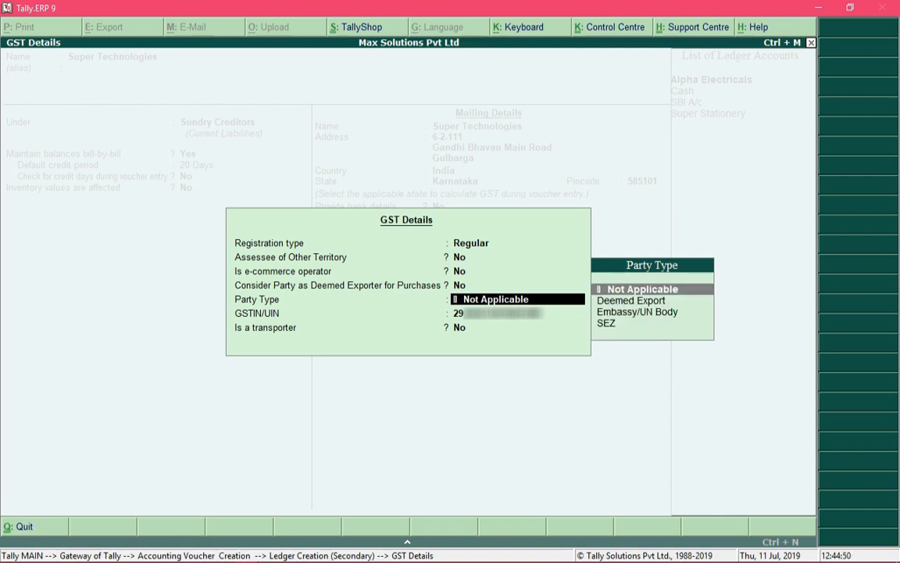
key("Down")
key("Up")
key("Return")
key("Return")
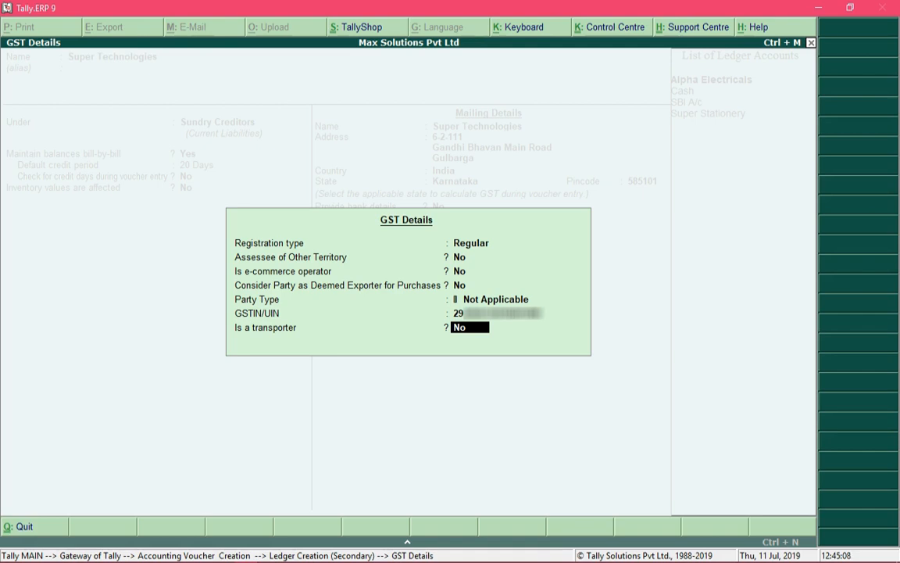
key("Return")
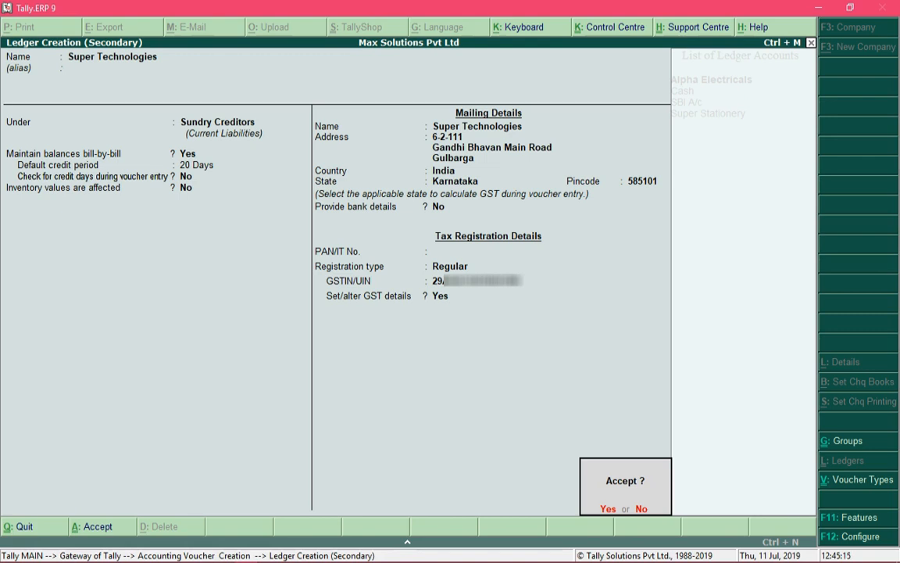
key("Return")
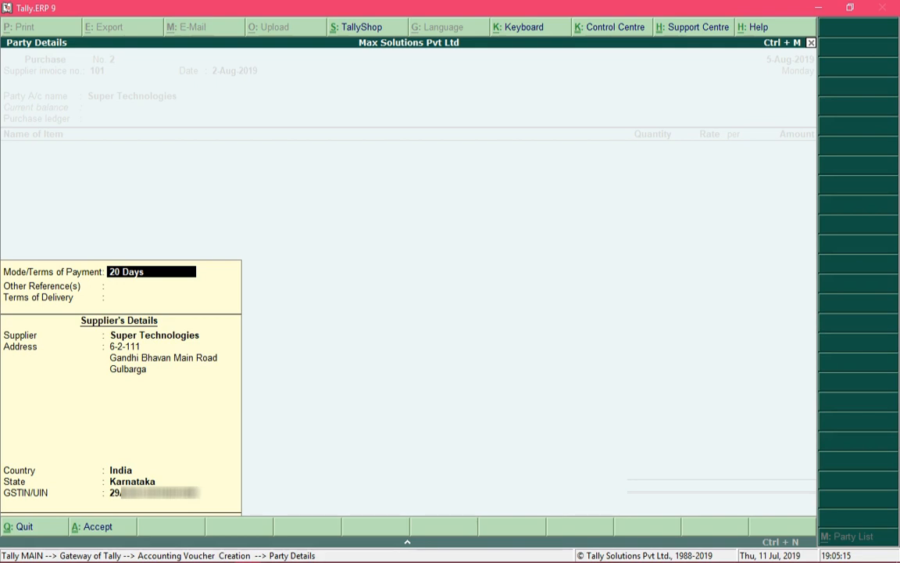
Step: Record 'Order No 10' as other reference, keep 20 Days terms, and accept the party details
key("Return")
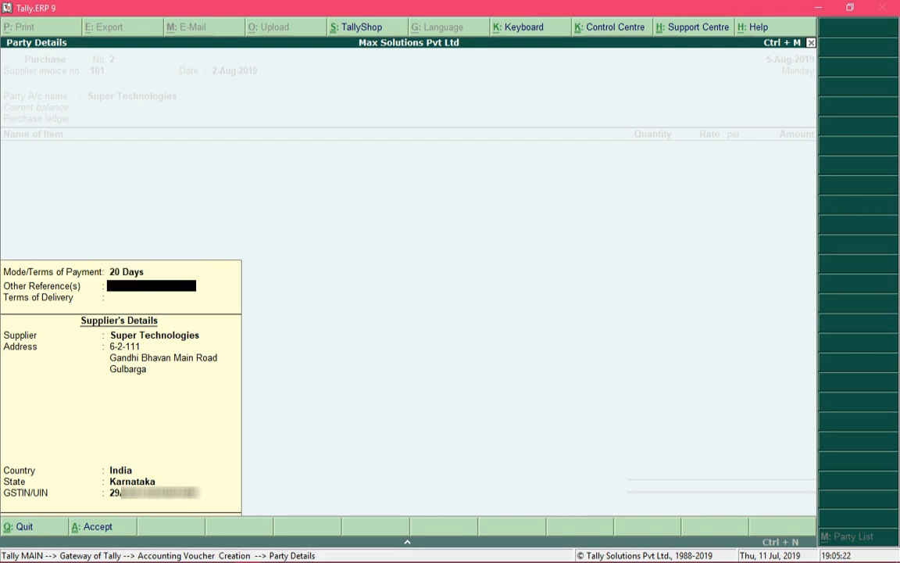
type("Order No 10")
key("Return")
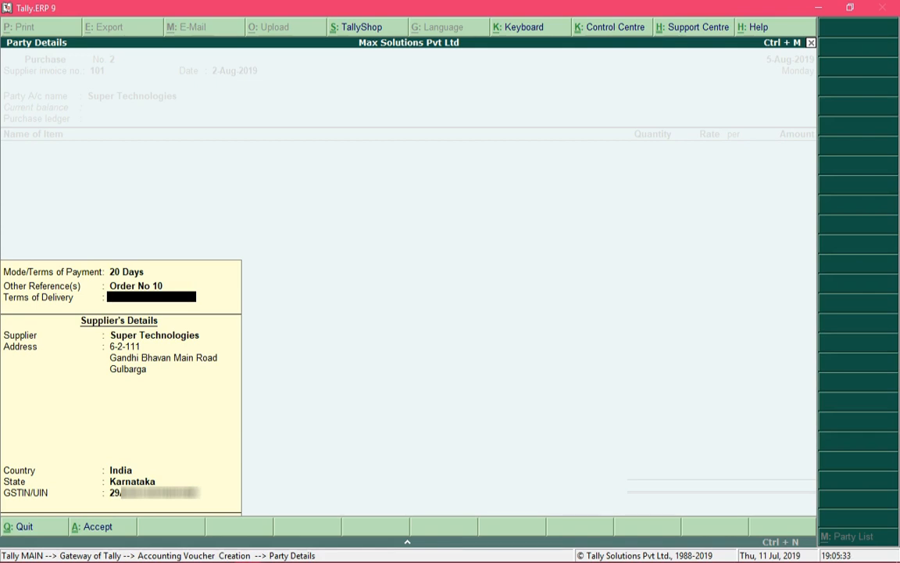
key("Return")
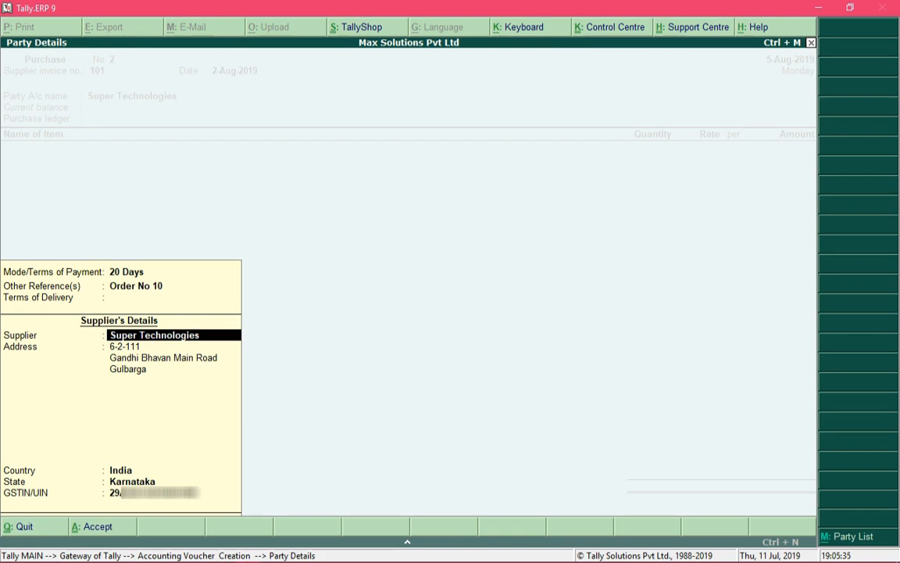
key("Return")
key("Return")
key("Return")
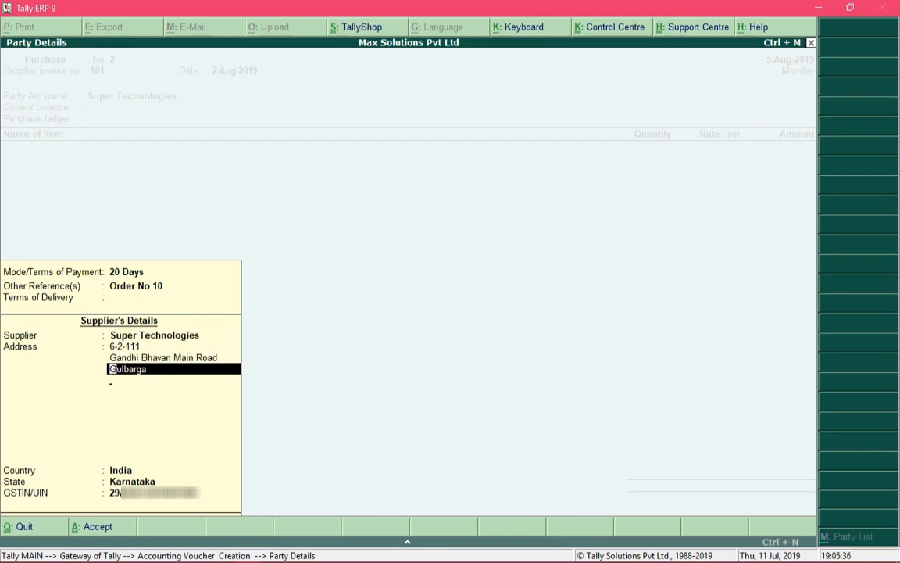
key("Return")
key("Return")
key("Return")
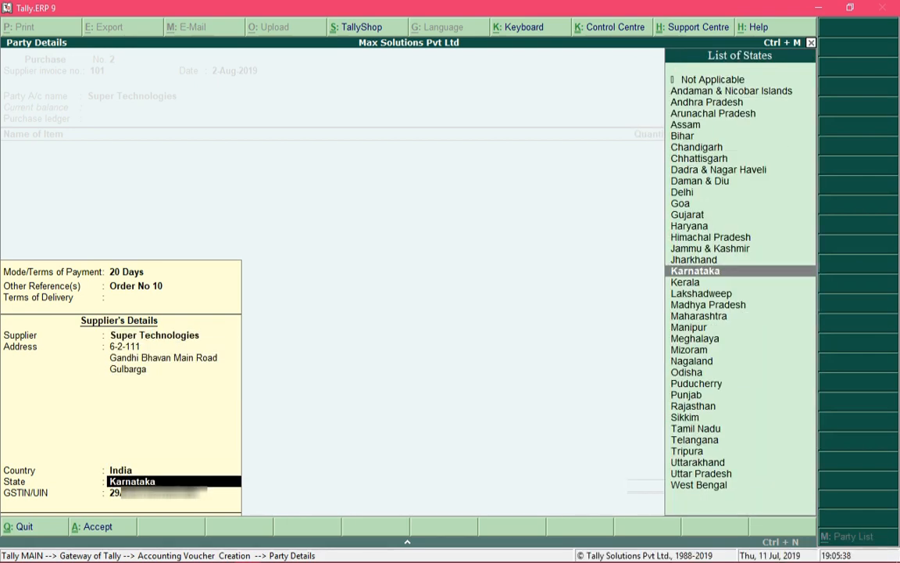
key("Return")
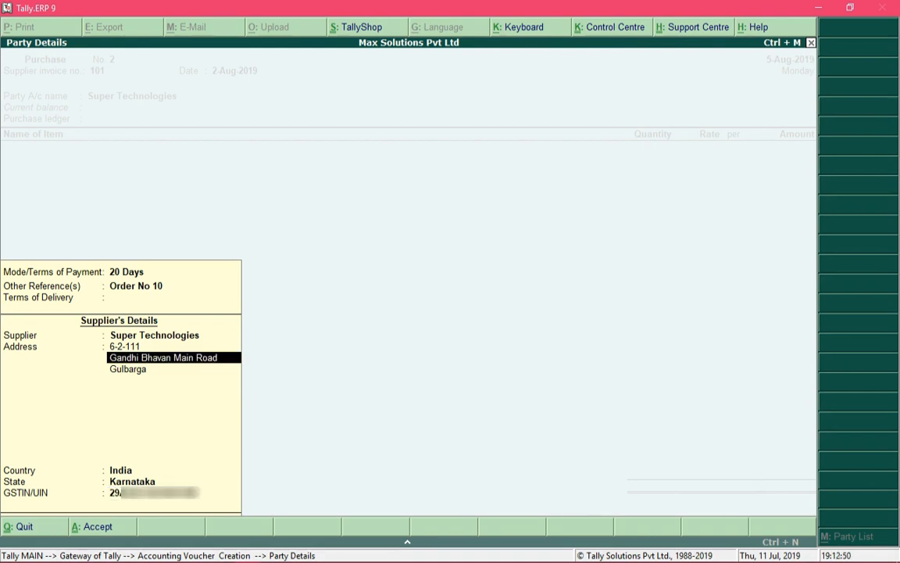
key("Up")
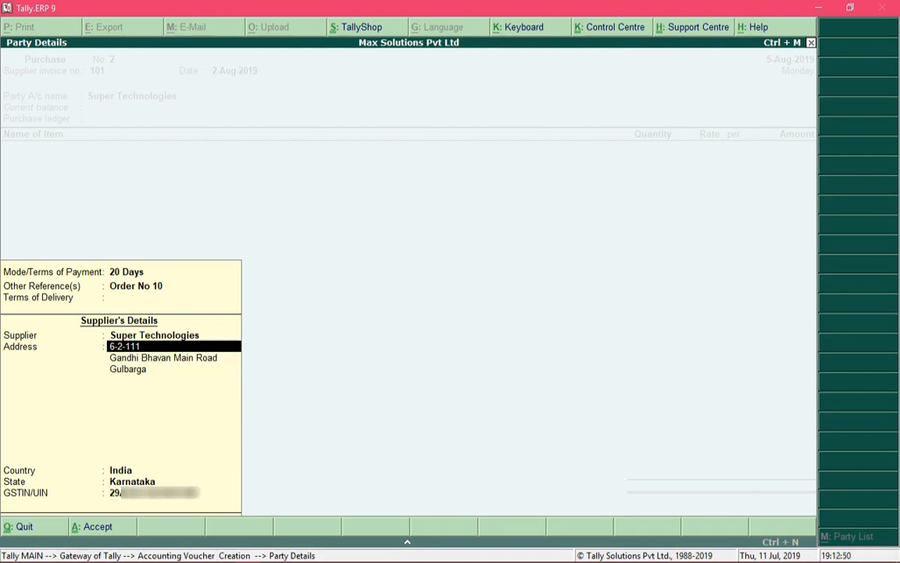
key("Up")
key("Up")
key("Up")
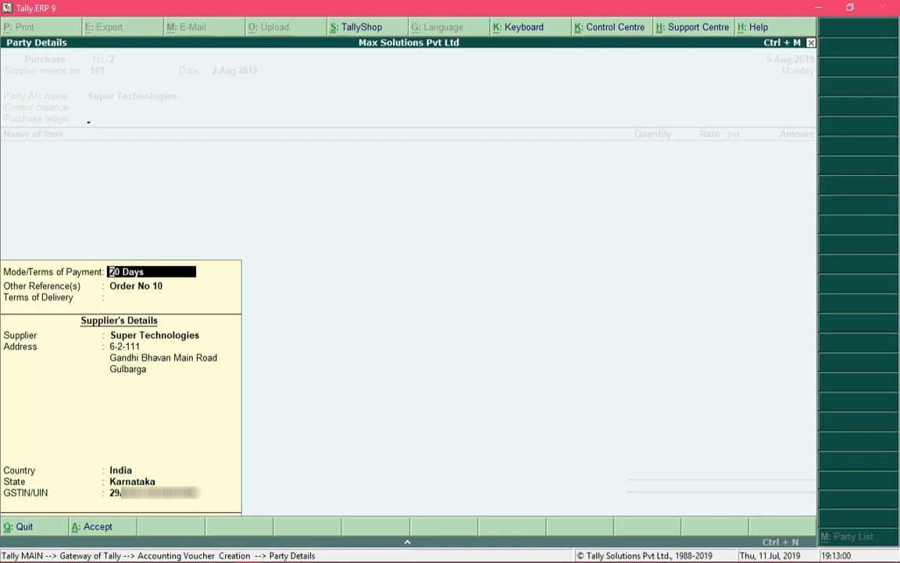
key("ctrl+a")
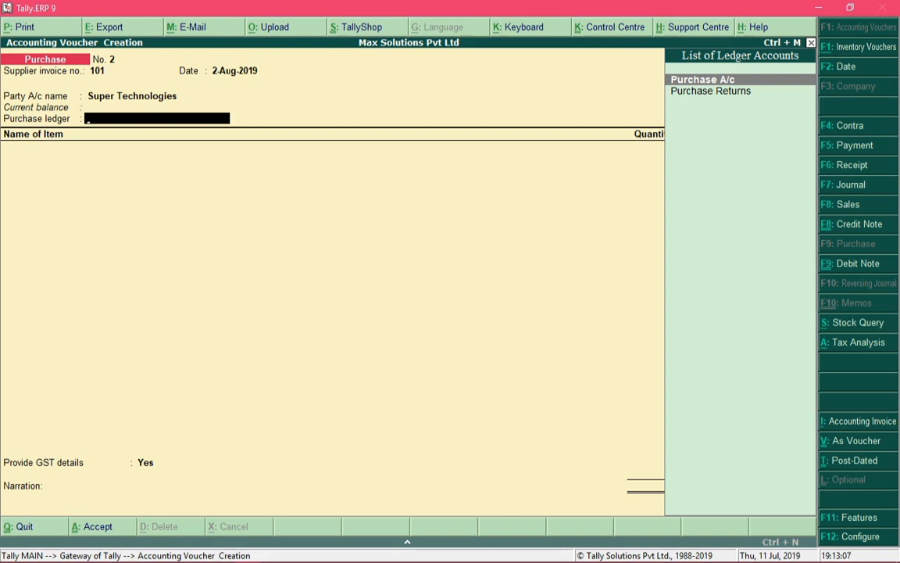
Step: Choose Purchase A/c rather than Purchase Returns as the voucher's purchase ledger
key("Down")
key("Up")
key("Down")
key("Down")
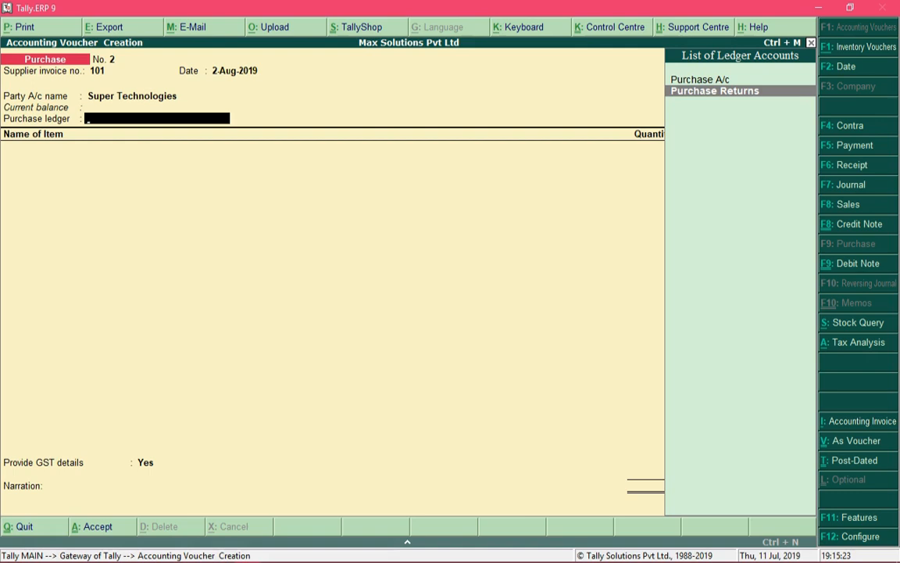
key("Up")
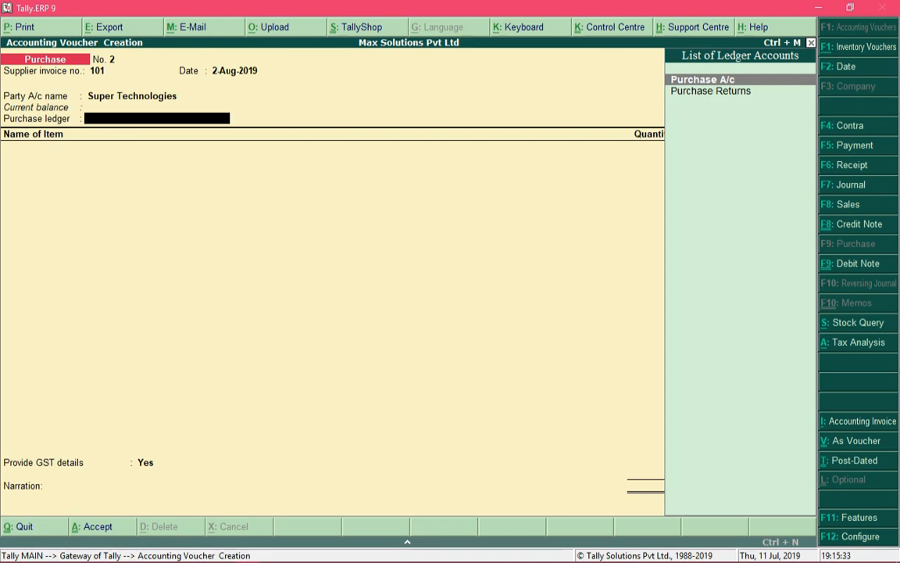
key("Return")
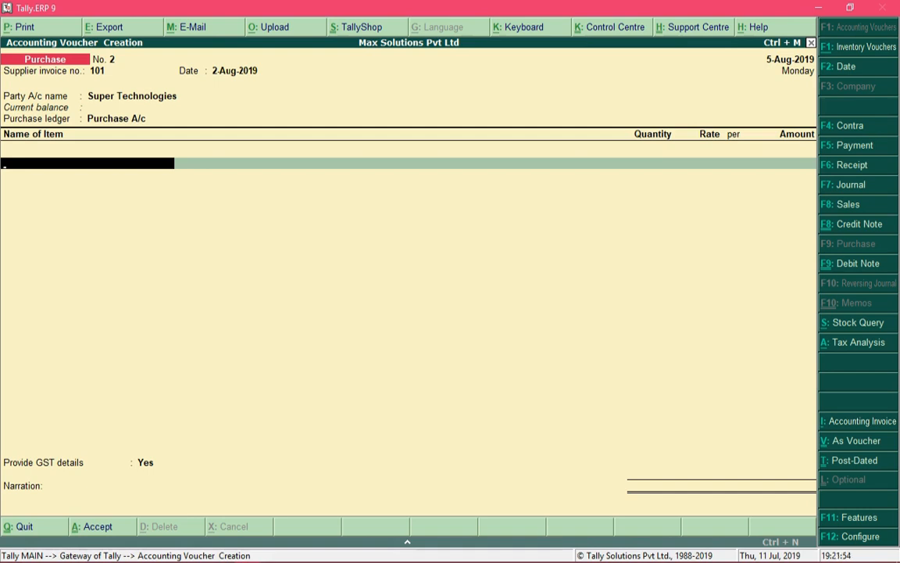
Step: Enter Lenovo Ideapad 330 - 81DE00GFIN: 5 UNTs at 10,000.00 for 50,000.00
type("Len")
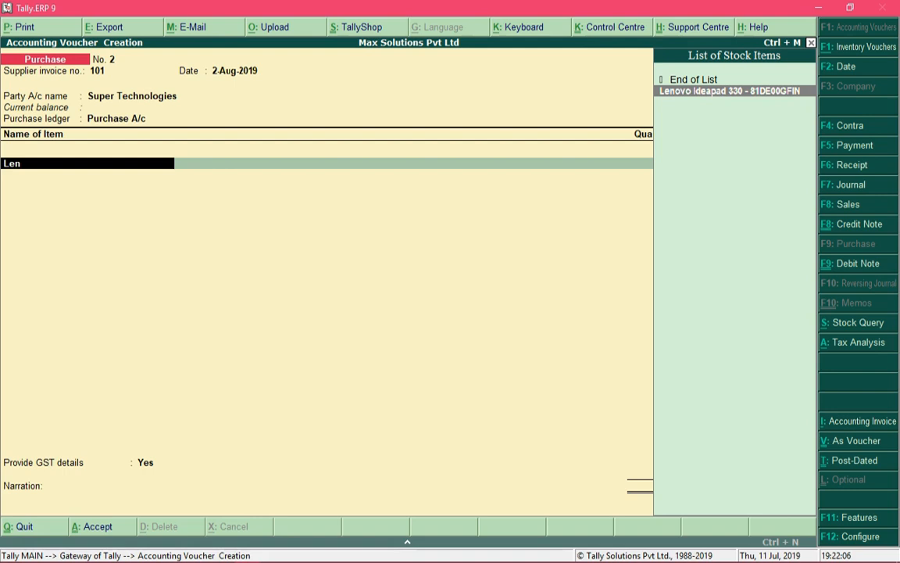
key("Return")
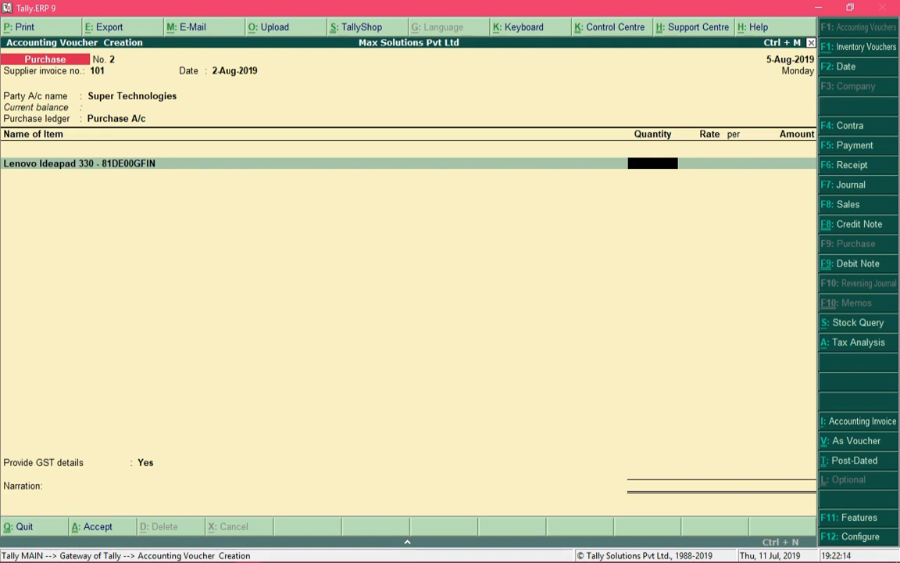
type("5")
key("Return")
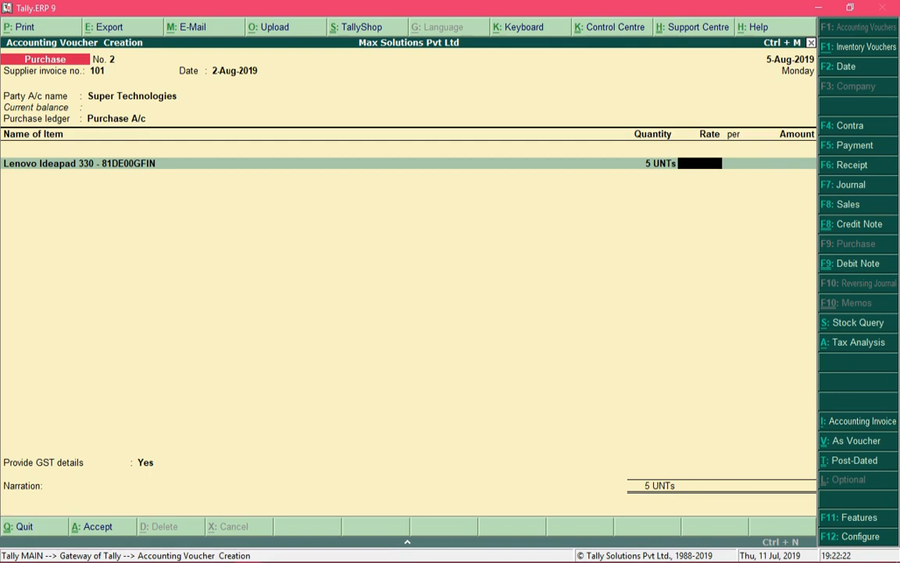
type("10000")
key("Return")
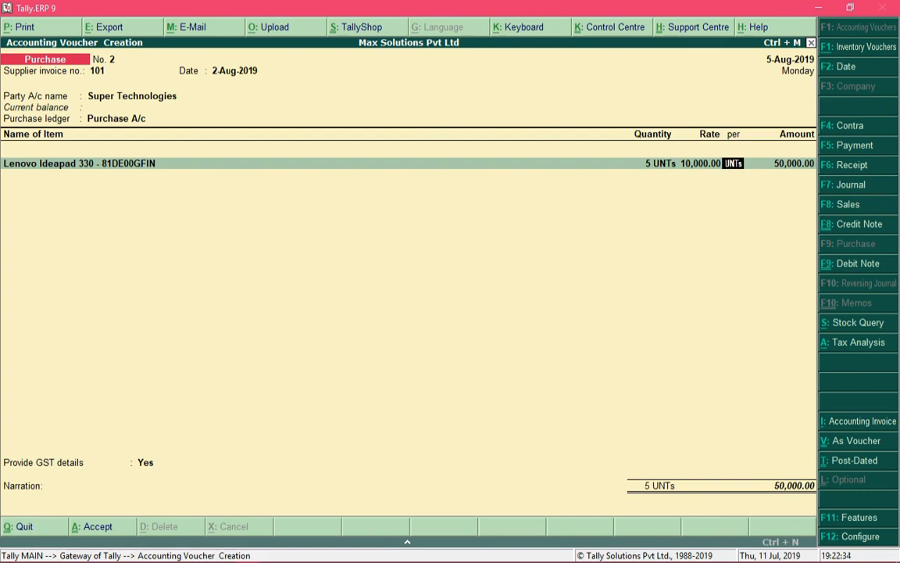
key("Return")
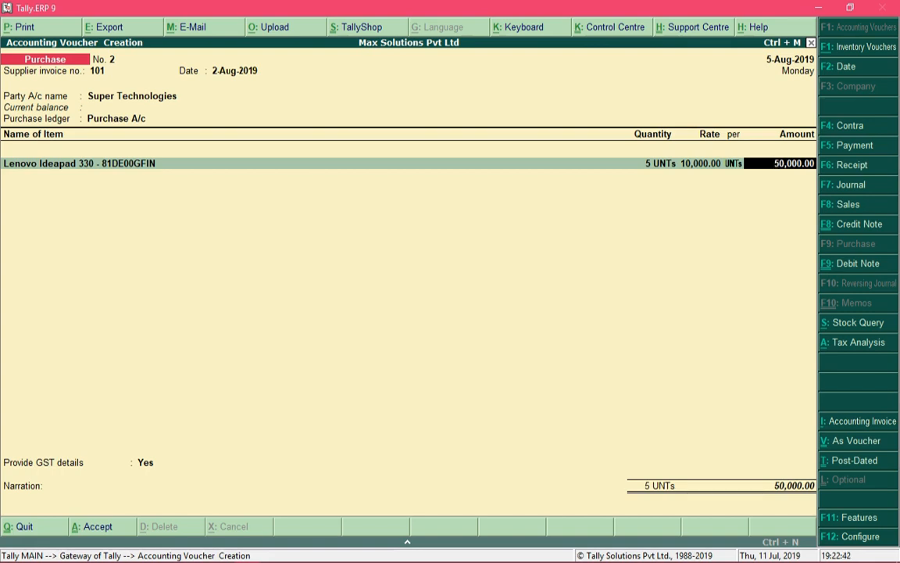
key("Return")
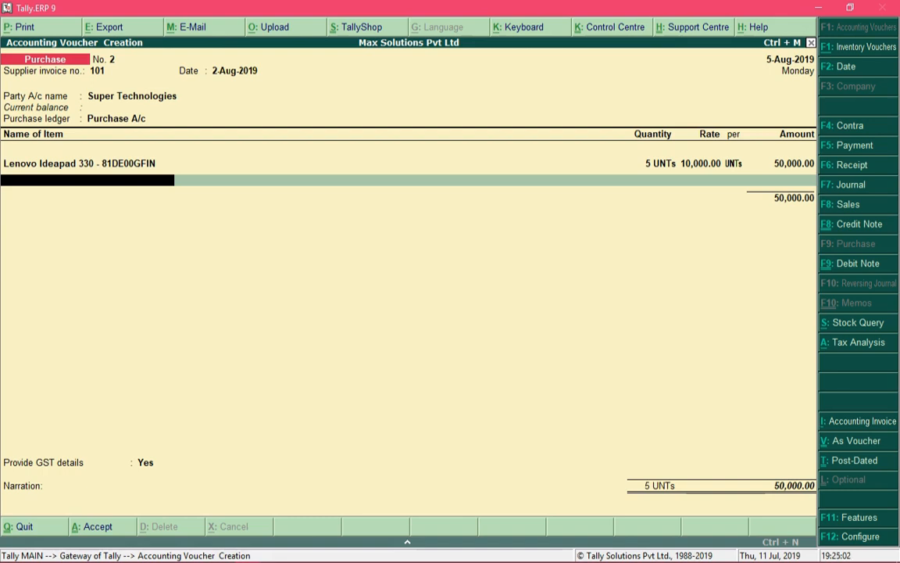
Step: Enter HP Deskjet 3636, 2 UNTs at 10,000.00 (20,000.00), then return to its item name
type("Hp")
key("Down")
key("Down")
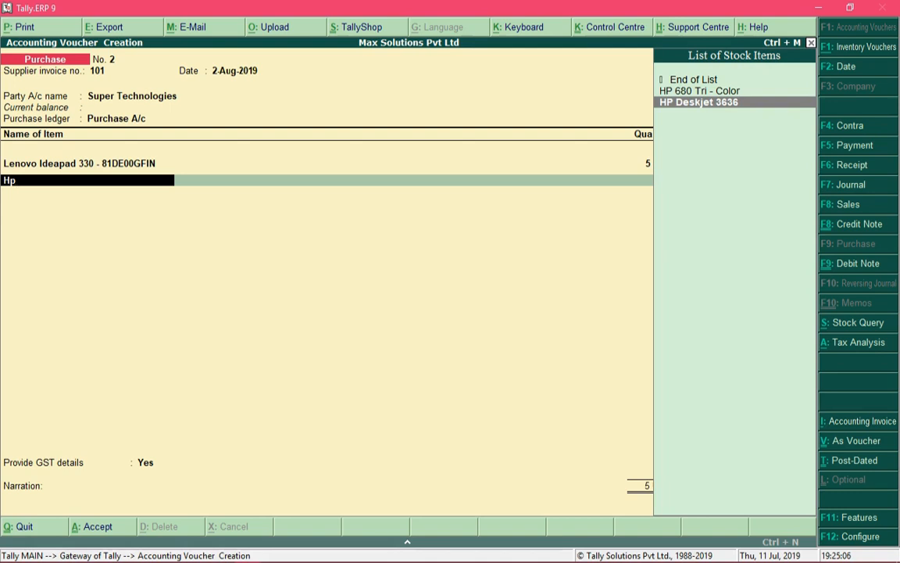
key("Return")
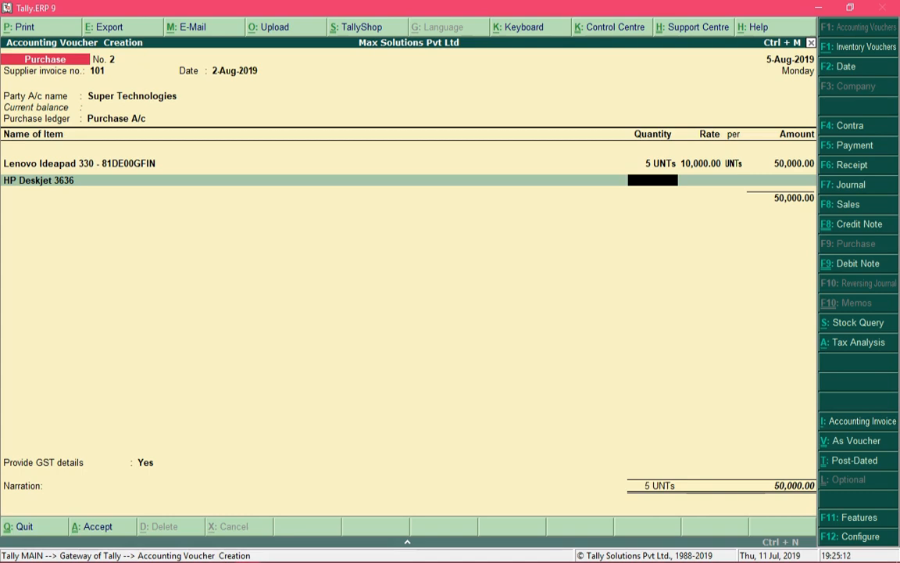
type("2")
key("Return")
type("10")
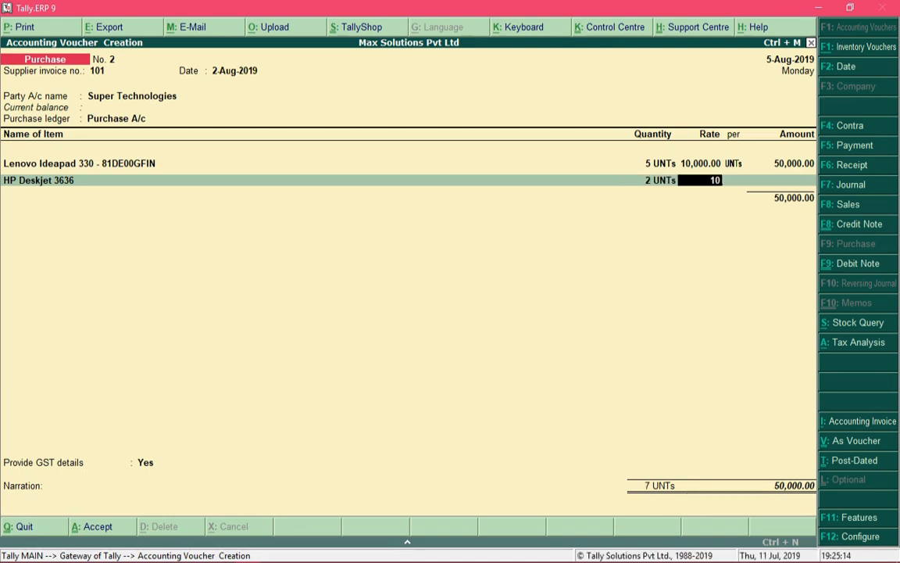
type(",00000")
key("Return")
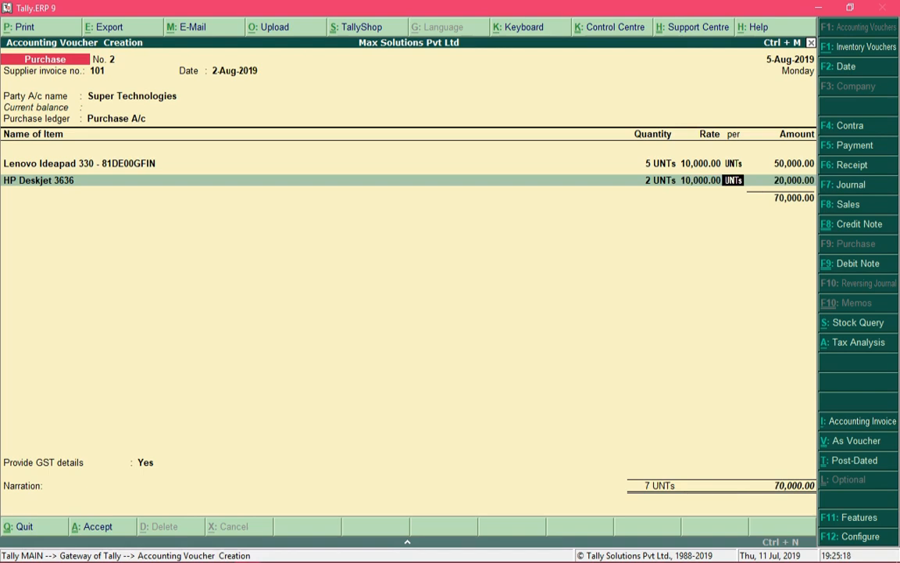
key("Return")
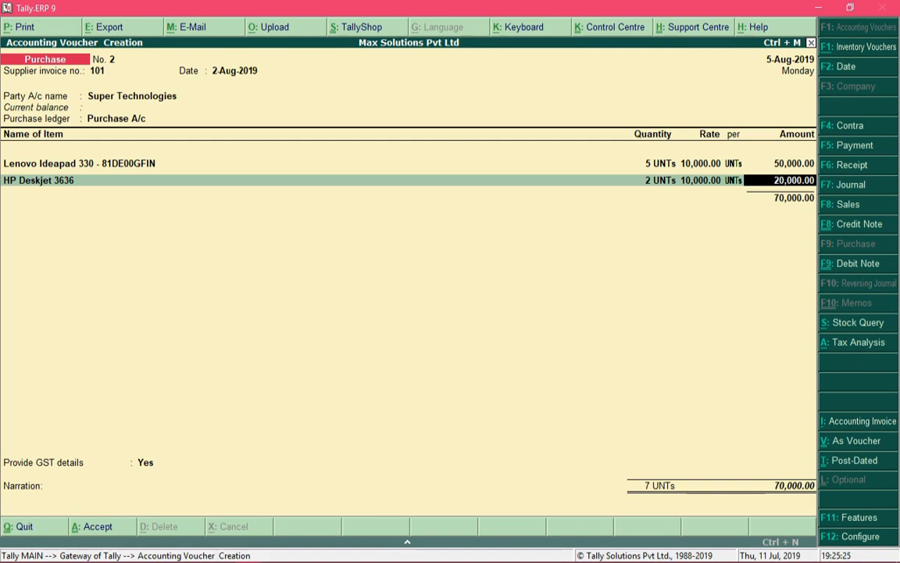
key("Return")
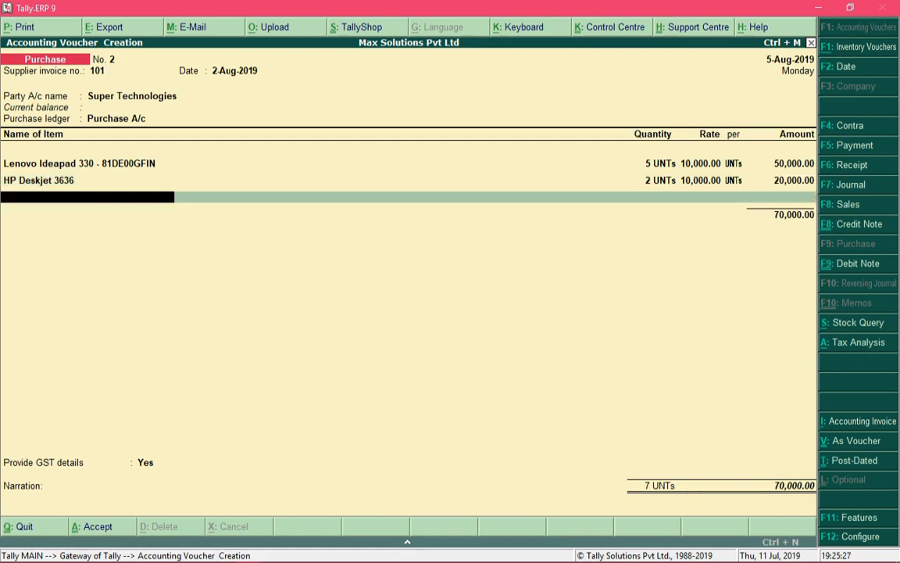
key("BackSpace")
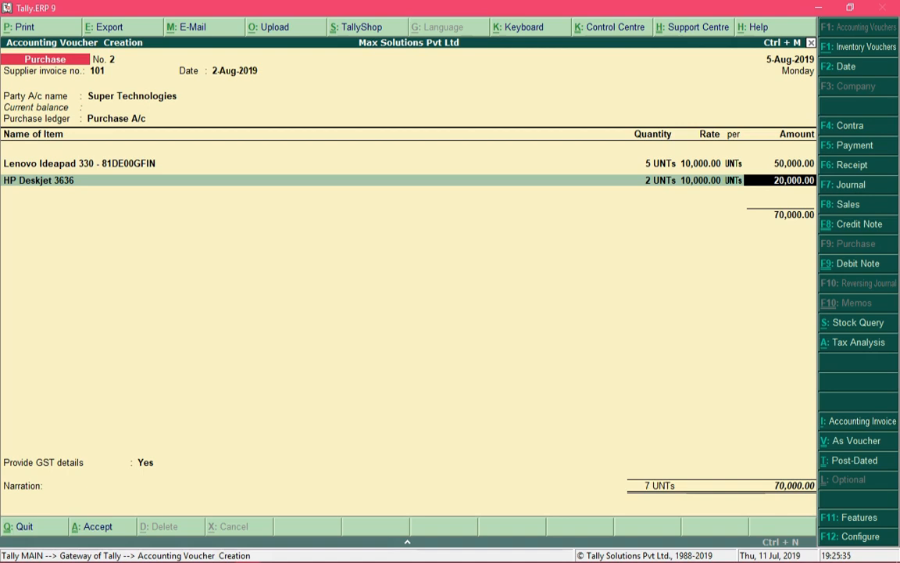
key("BackSpace")
key("BackSpace")
key("BackSpace")
key("BackSpace")
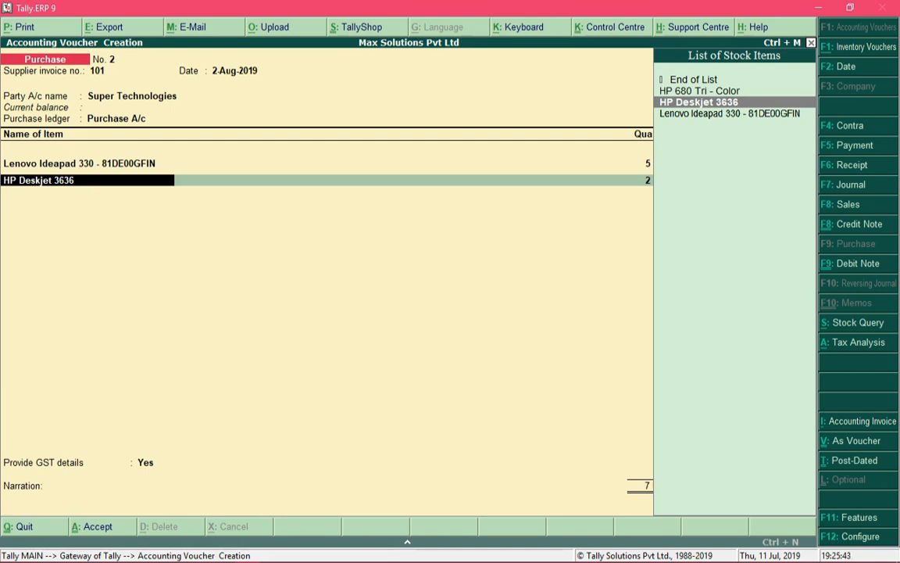
Step: Clear the HP Deskjet 3636 item name to delete that line
key("BackSpace")
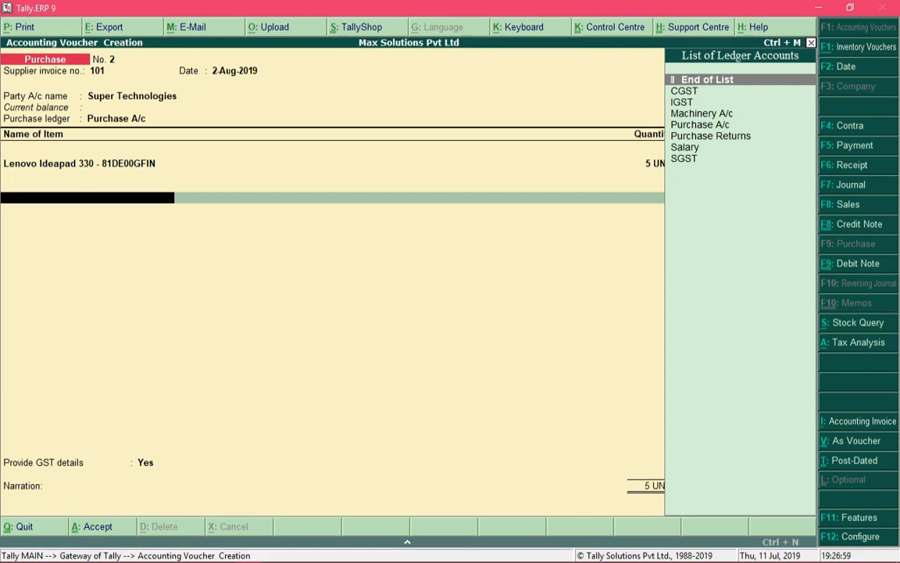
Step: Add a CGST ledger line at 4,500.00, then an SGST line found with 'Sg' for 4,500.00
key("Down")
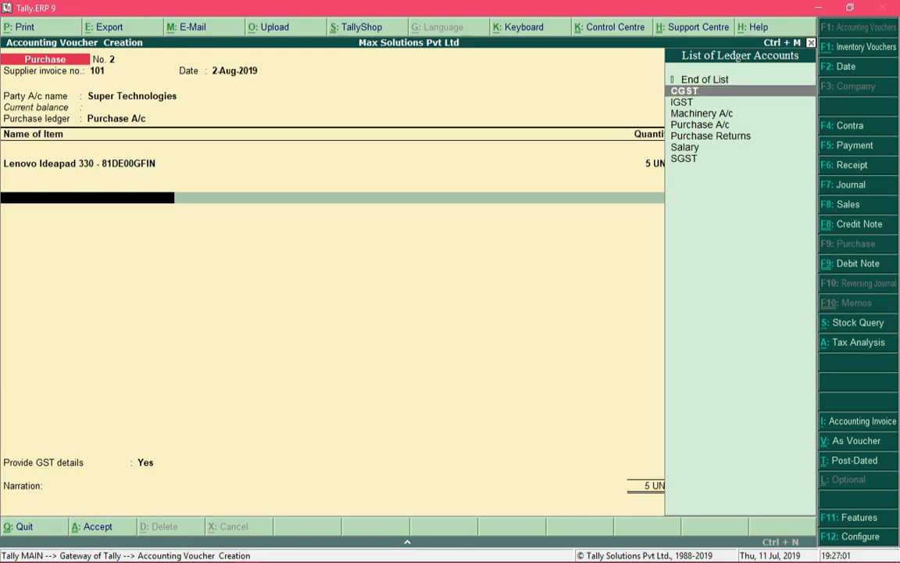
key("Return")
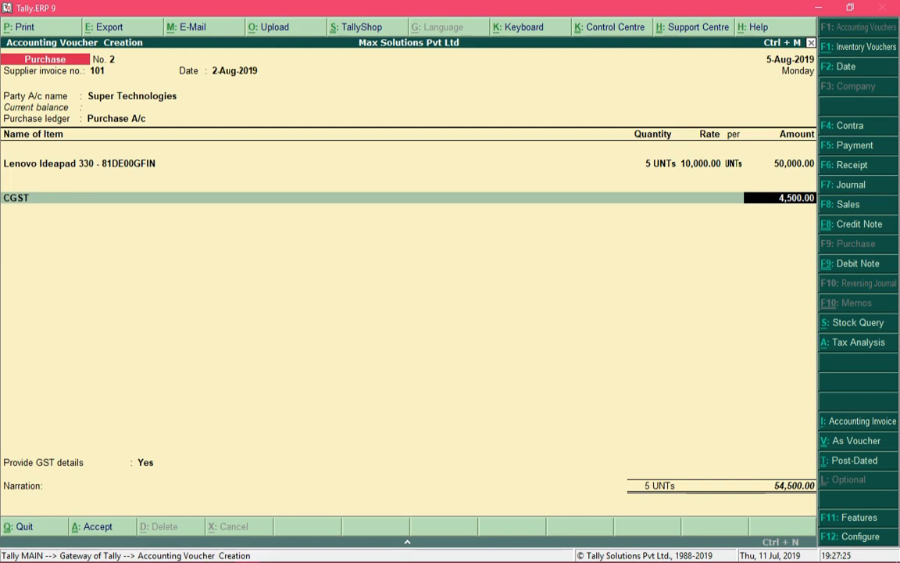
key("Return")
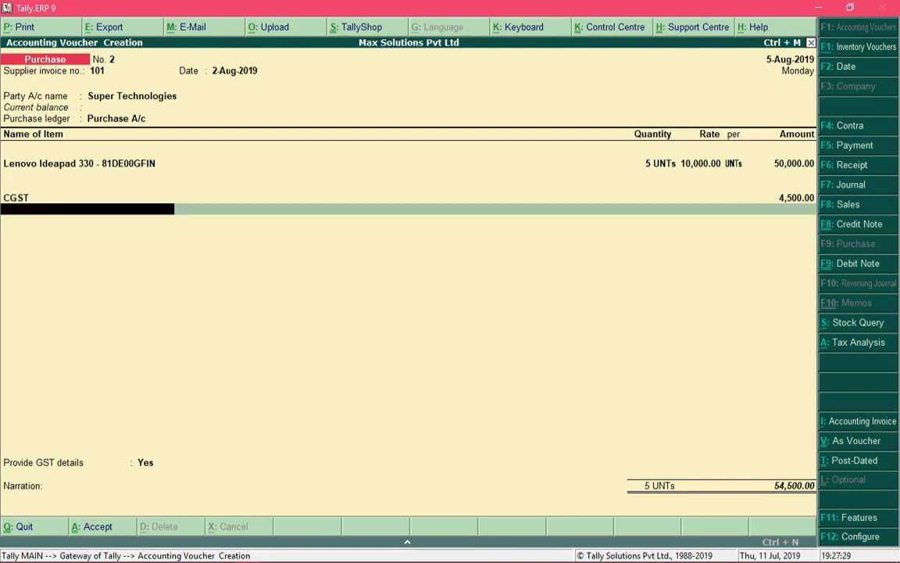
type("Sg")
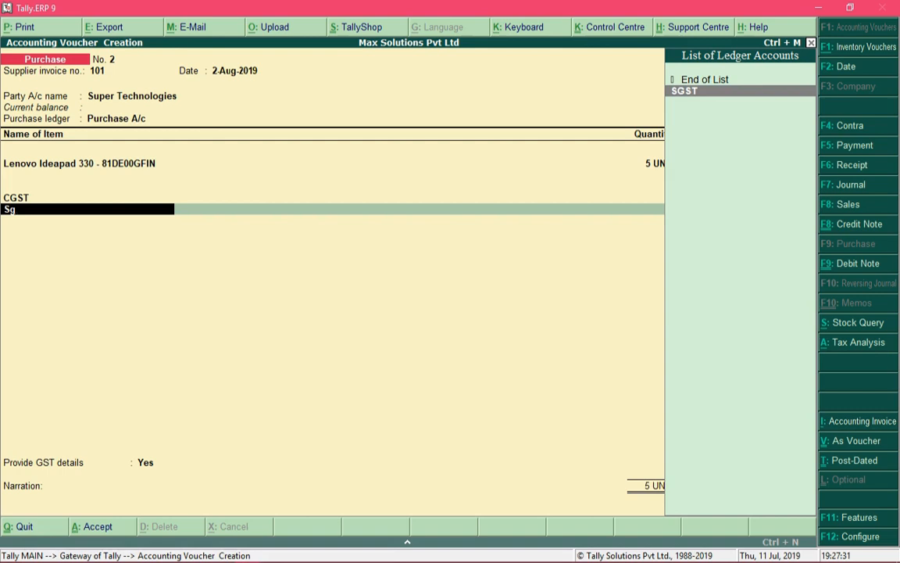
key("Return")
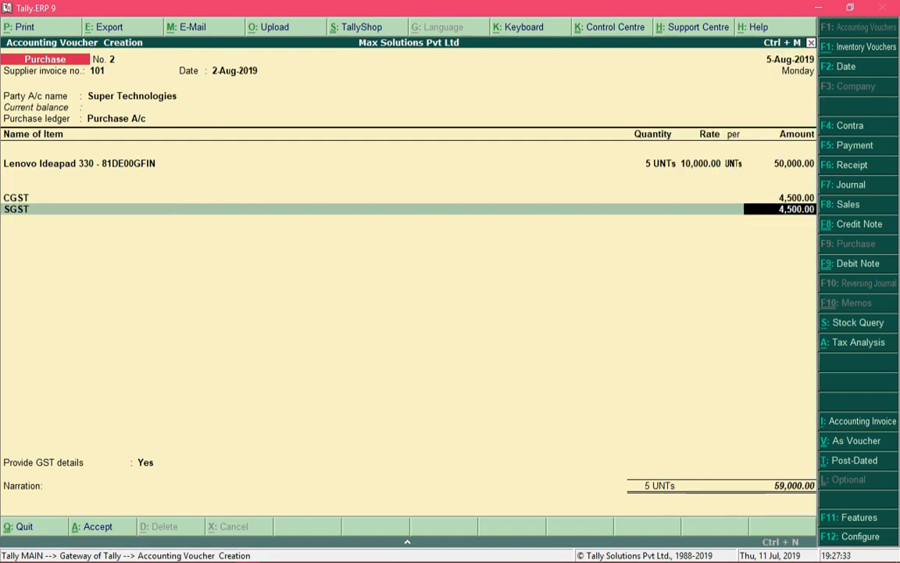